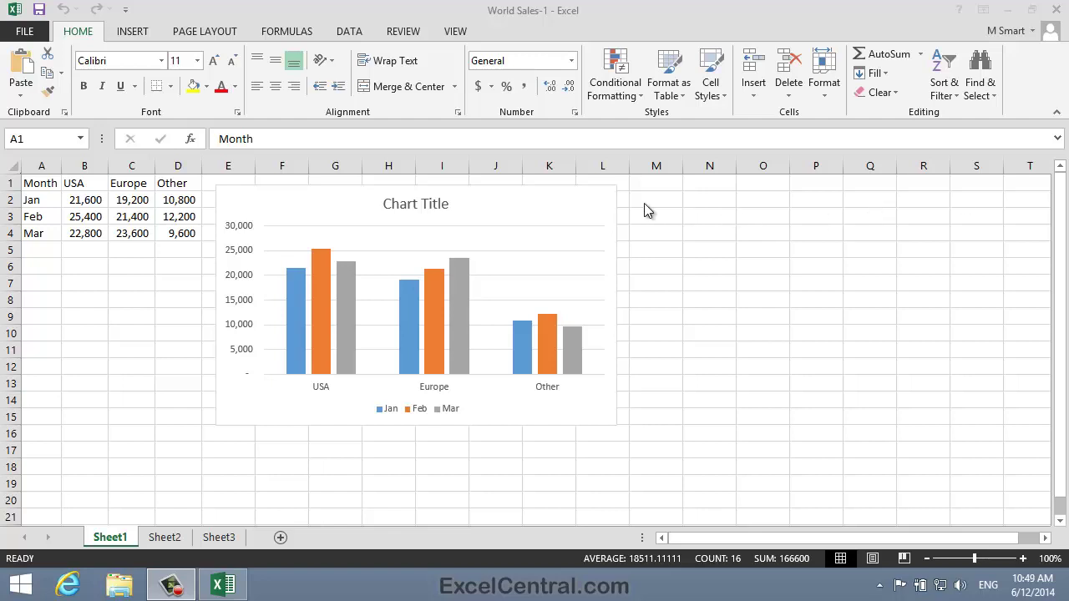
Drag the column chart further right on Sheet1, clear of the World Sales data table
click(598, 198)
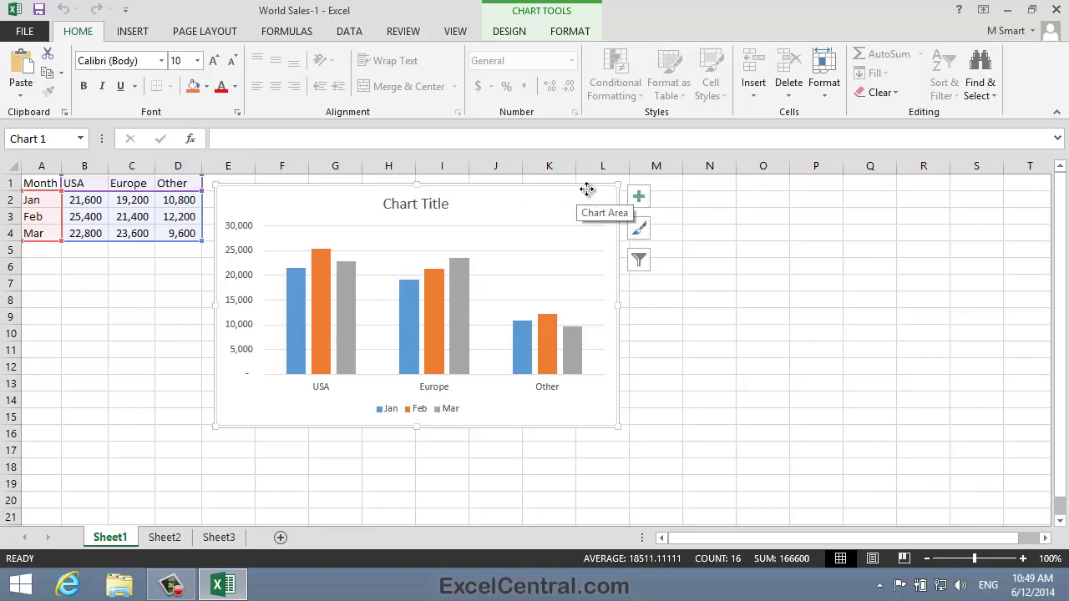
mouse_move(587, 190)
mouse_down()
mouse_move(802, 208)
mouse_move(396, 262)
mouse_move(677, 245)
mouse_move(682, 210)
mouse_up()
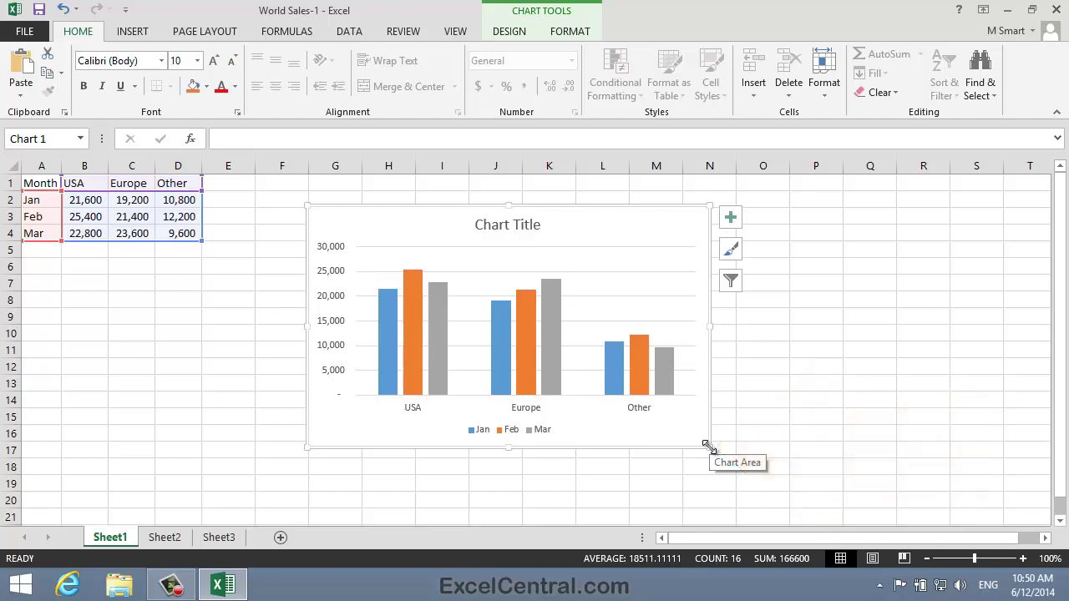
Resize the chart by its corner handle, first wider and shorter, then narrow and tall
mouse_move(706, 445)
mouse_down()
mouse_move(406, 319)
mouse_move(840, 258)
mouse_move(770, 308)
mouse_up()
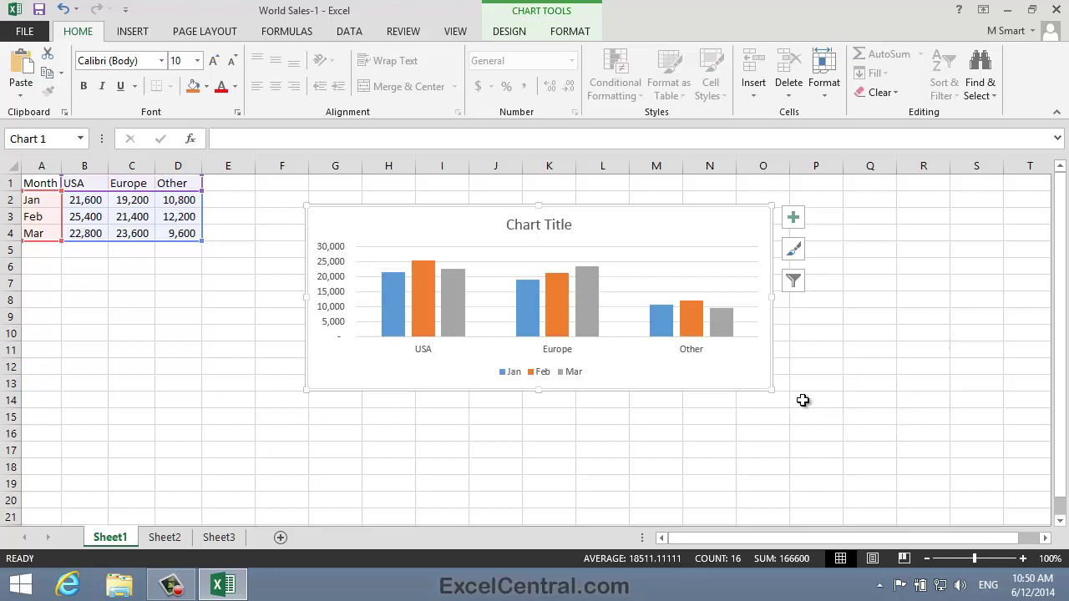
drag(770, 389, 952, 359)
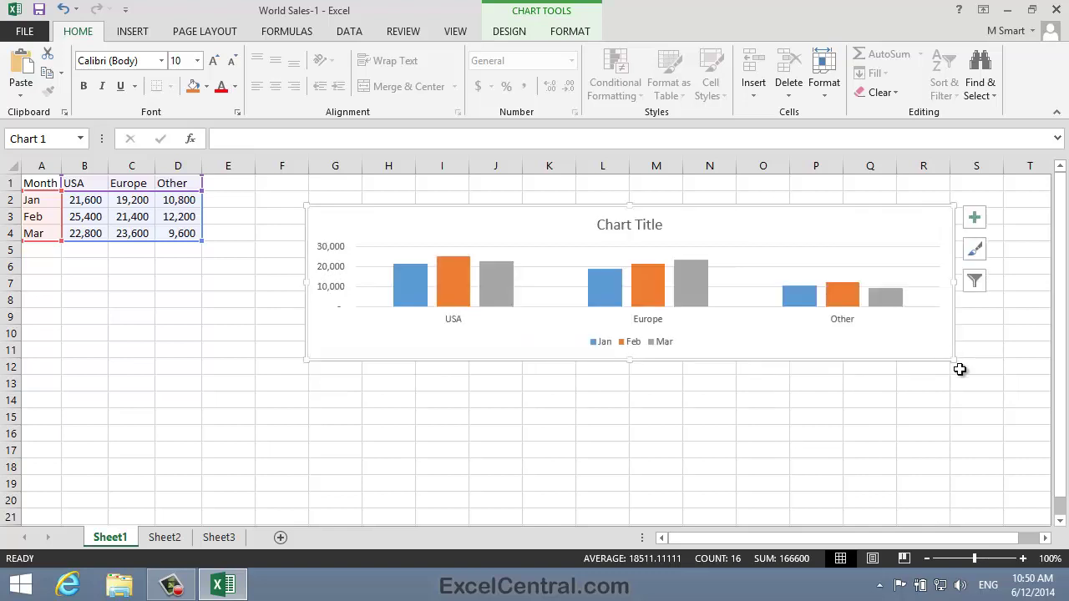
mouse_move(954, 359)
mouse_down()
mouse_move(499, 455)
mouse_move(468, 471)
mouse_up()
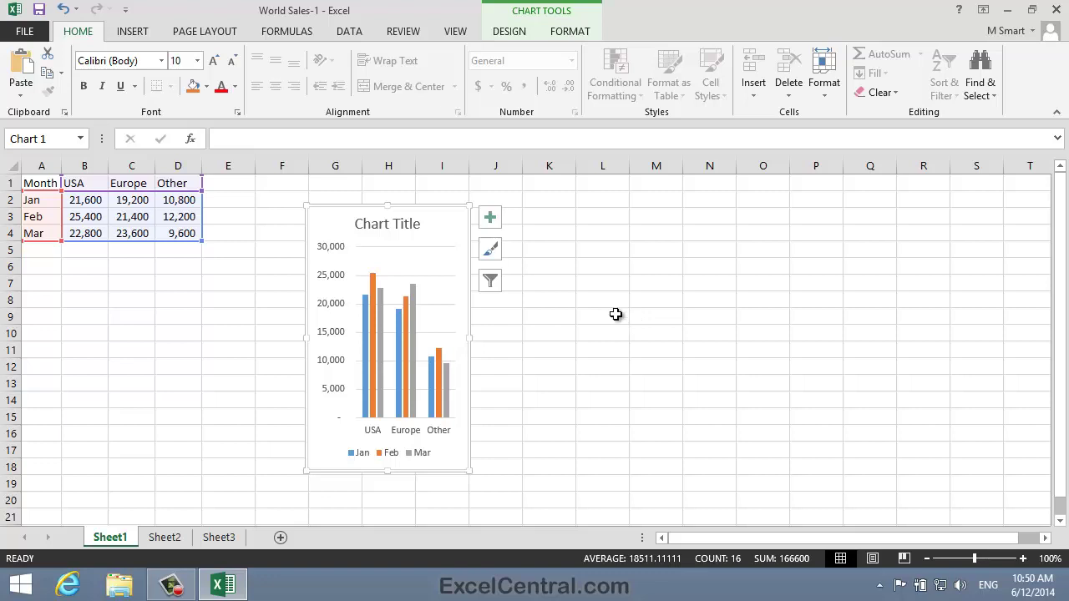
Undo both resizes, then Shift-drag a corner to shrink the chart proportionally
click(63, 10)
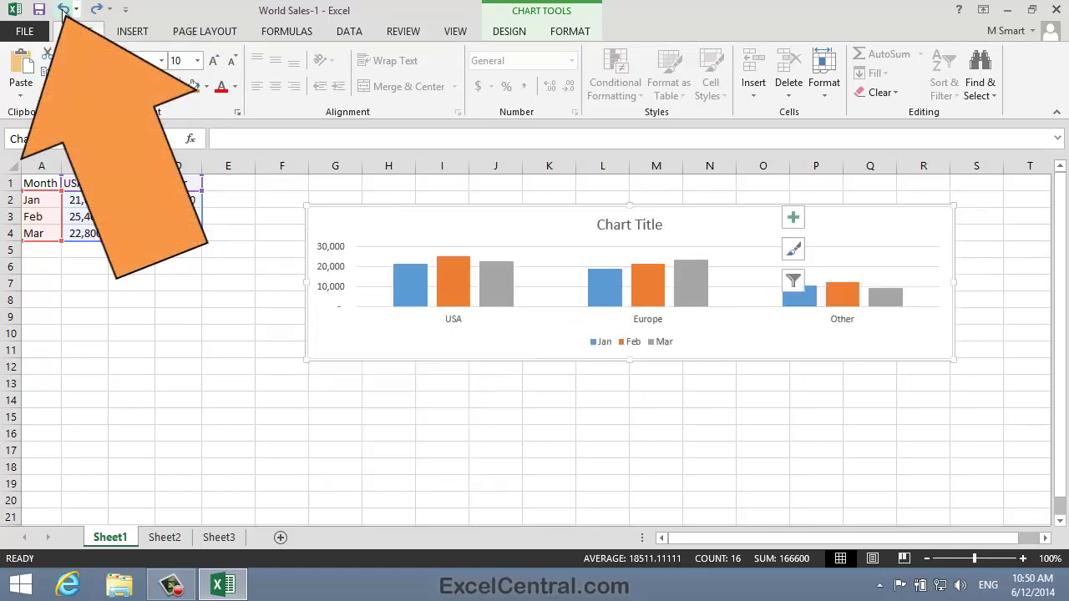
click(63, 10)
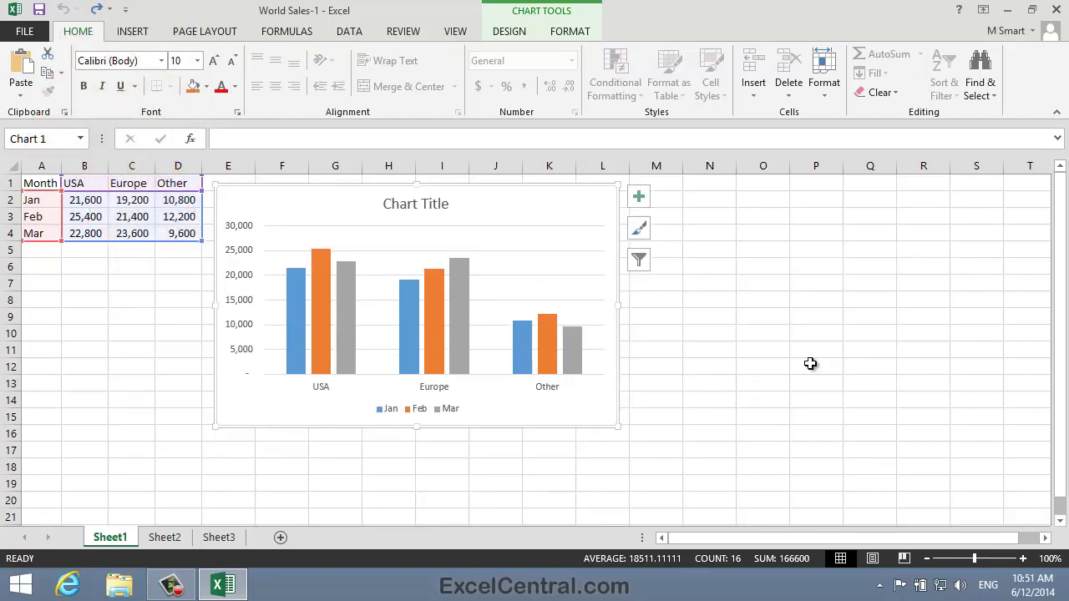
key(shift)
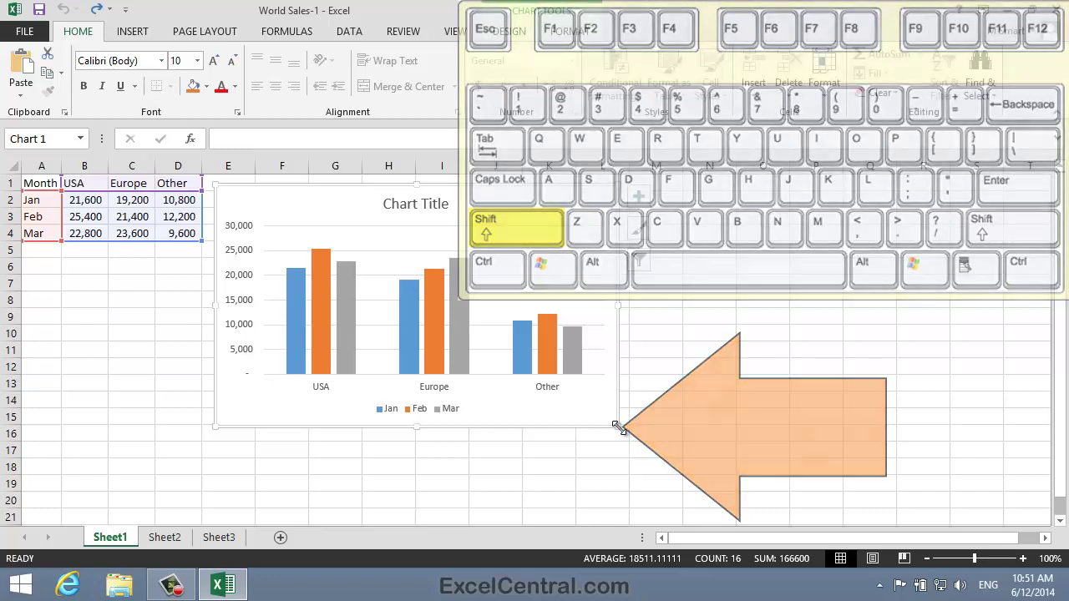
mouse_move(622, 434)
mouse_down()
mouse_move(635, 289)
mouse_move(671, 259)
mouse_move(740, 282)
mouse_move(588, 268)
mouse_move(632, 294)
mouse_move(518, 250)
mouse_up()
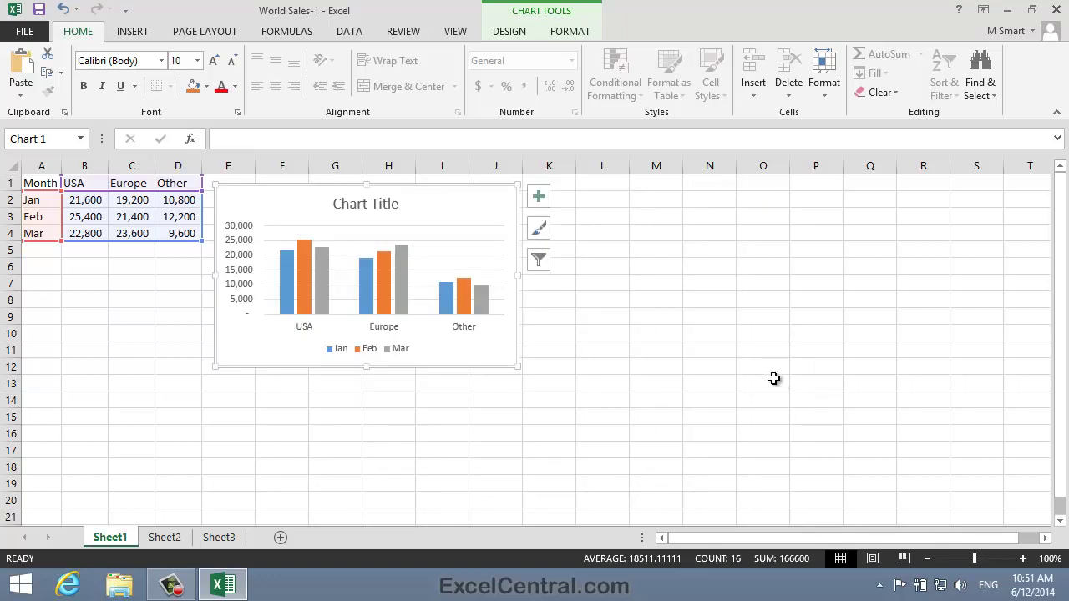
Copy the column chart and paste a duplicate at cell M2 using Use Destination Theme
click(728, 431)
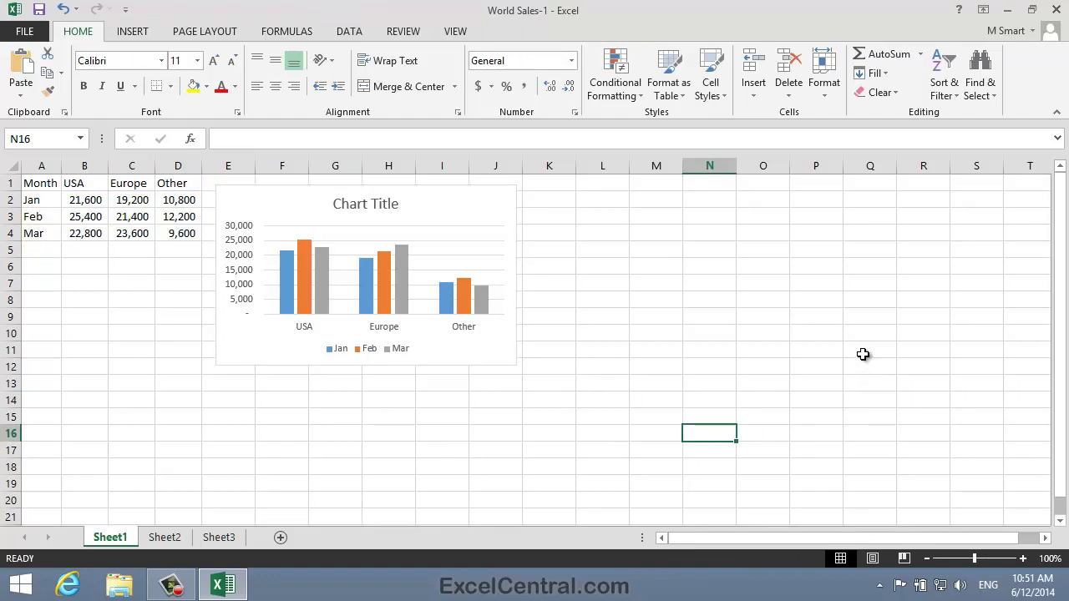
click(789, 299)
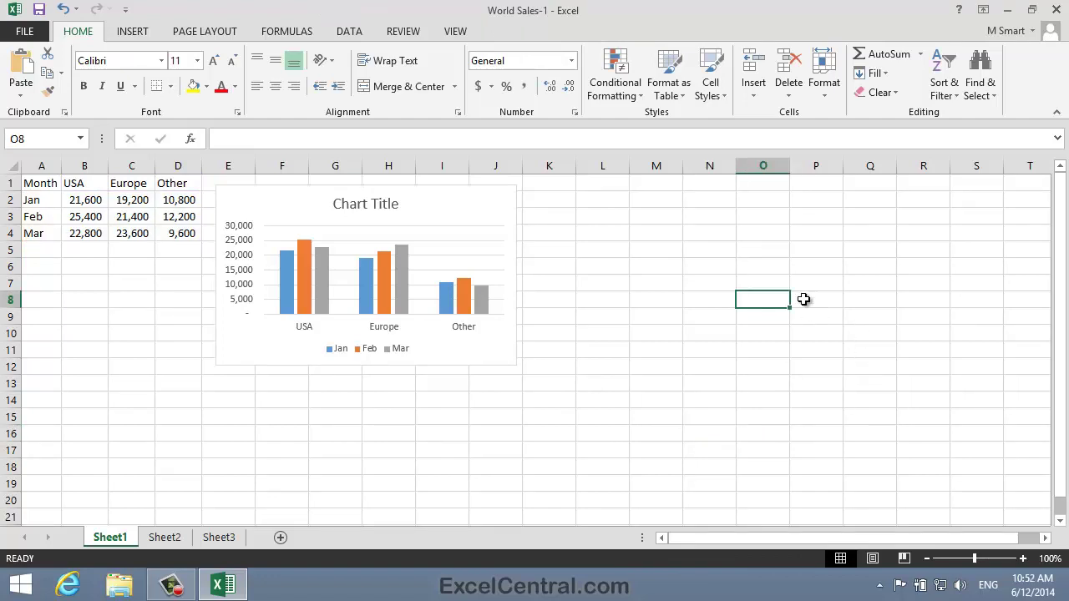
click(508, 194)
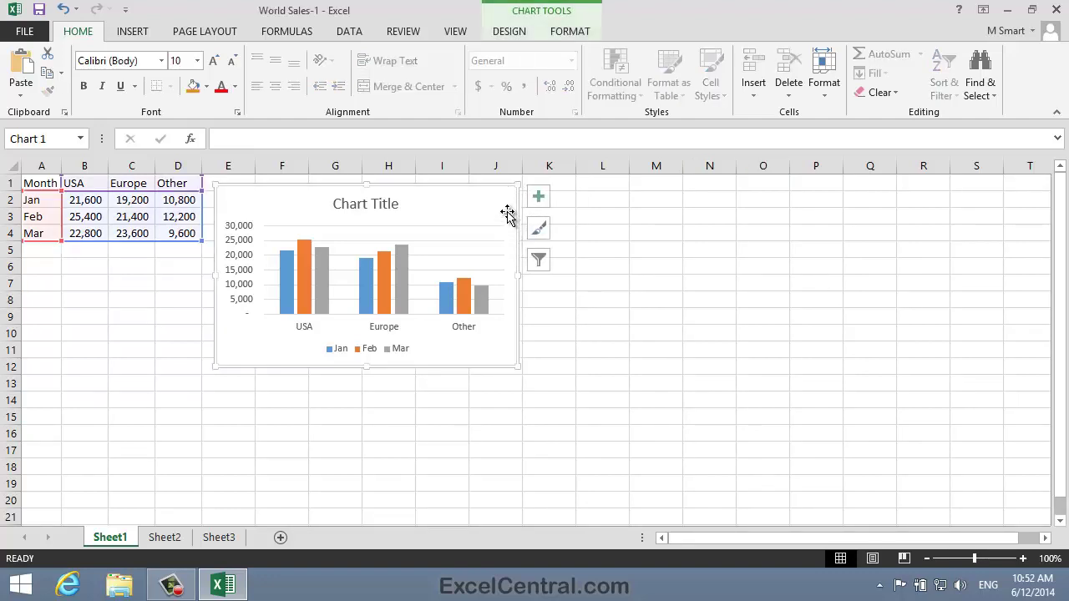
right_click(498, 193)
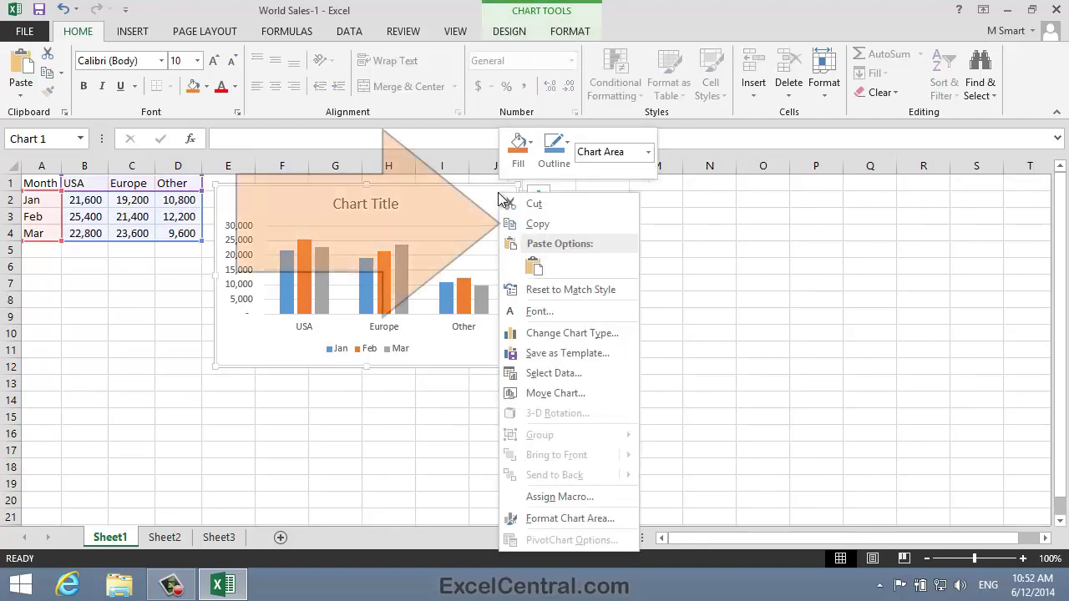
click(536, 225)
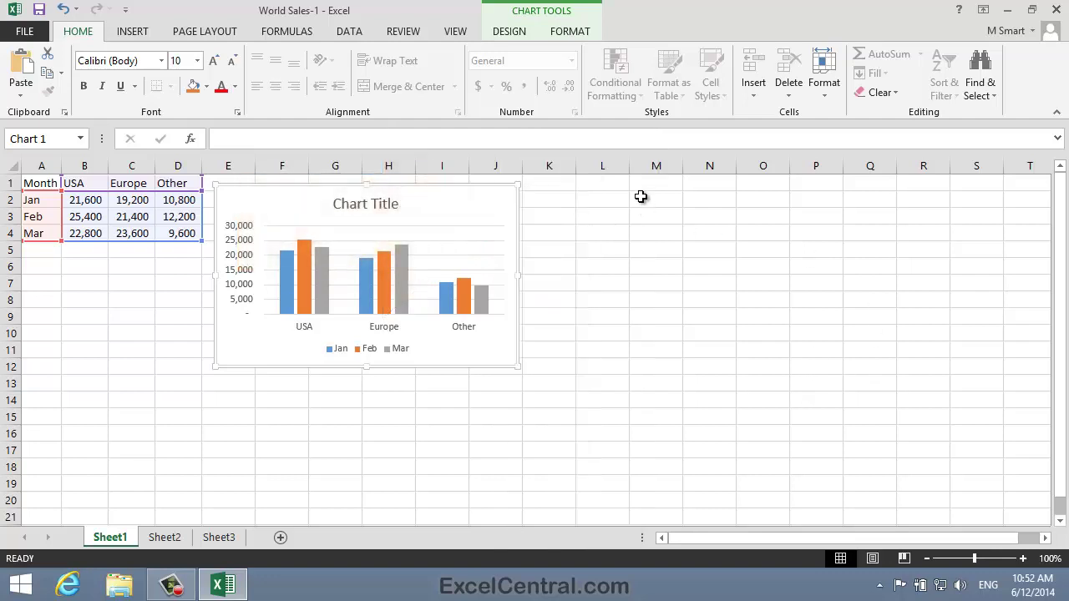
right_click(641, 196)
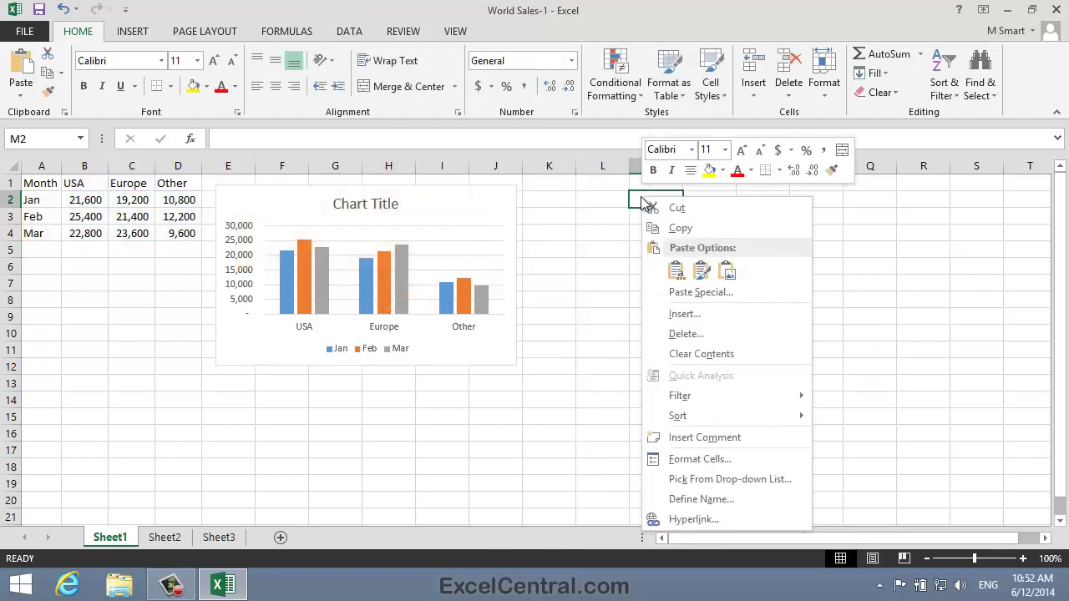
click(676, 267)
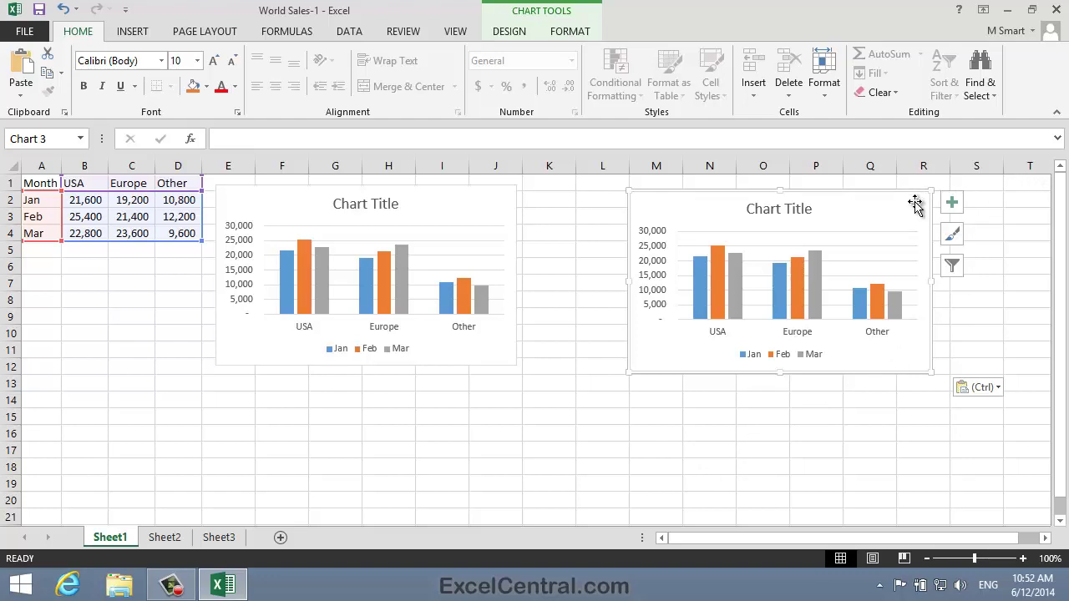
Apply chart Style 8 (dark charcoal) to the copied chart from the Chart Styles gallery
click(515, 36)
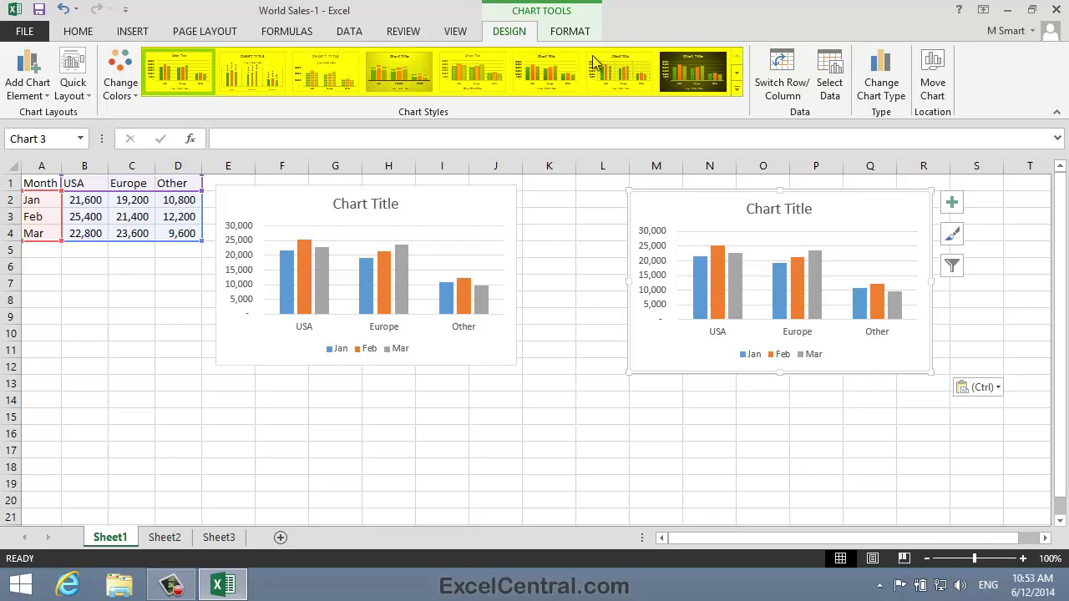
click(733, 87)
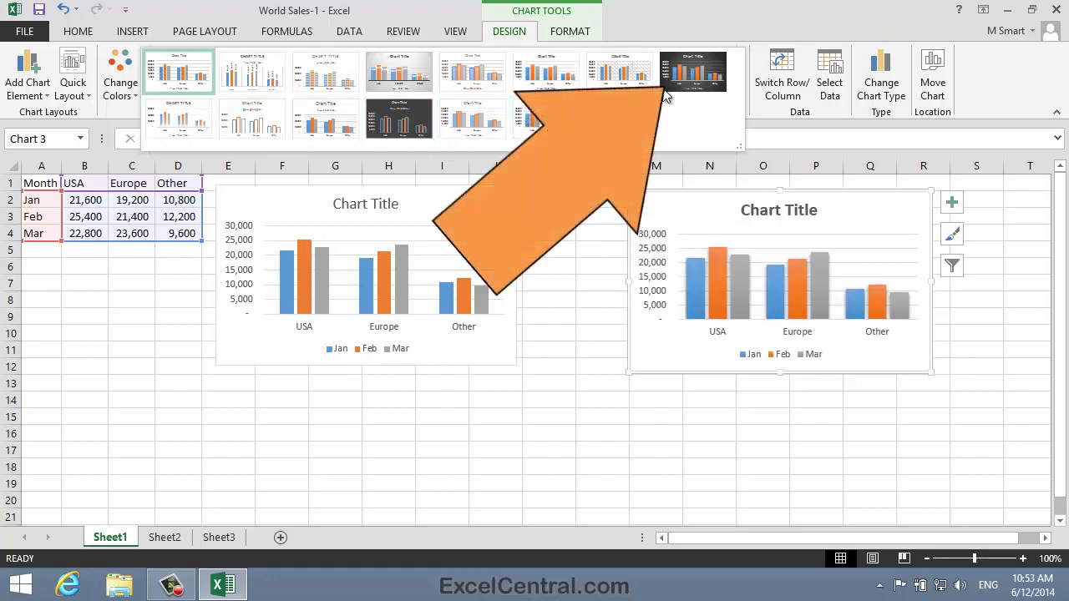
click(716, 65)
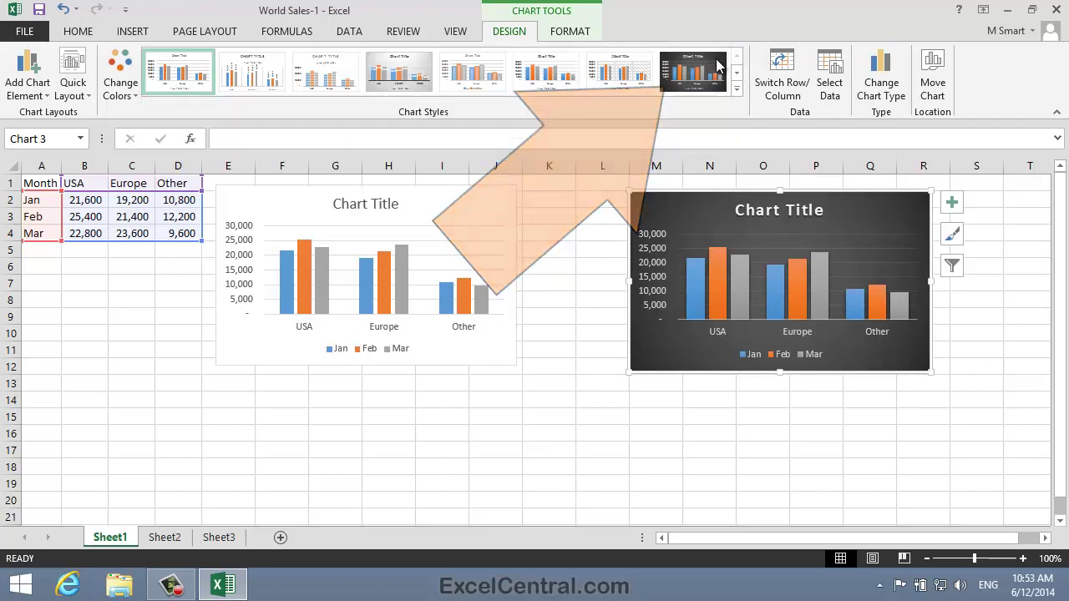
Name the dark chart copy 'Black Chart' in the Name Box
click(750, 417)
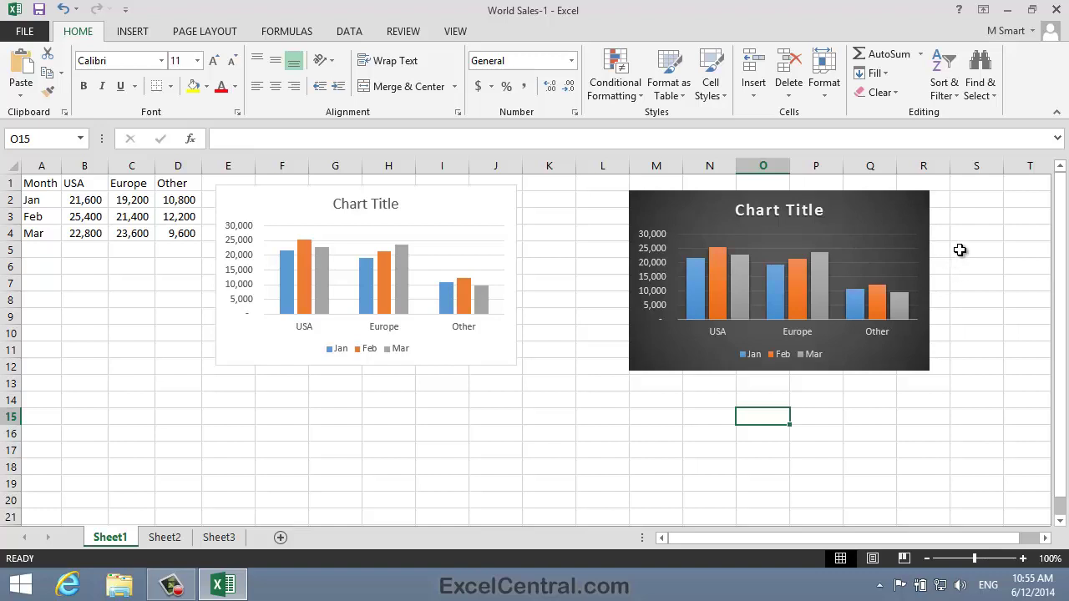
click(908, 200)
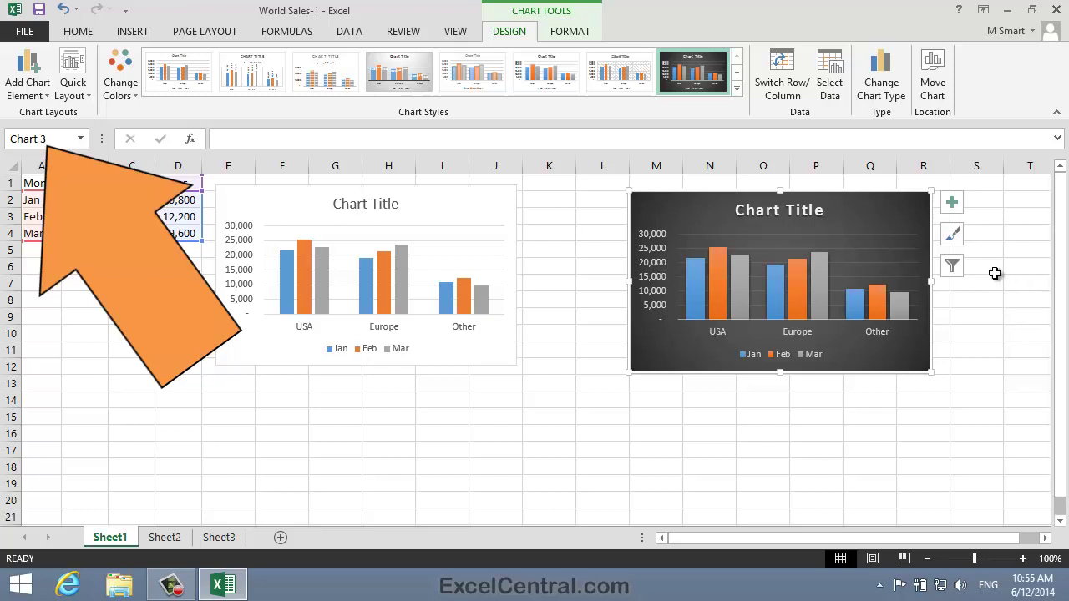
click(28, 136)
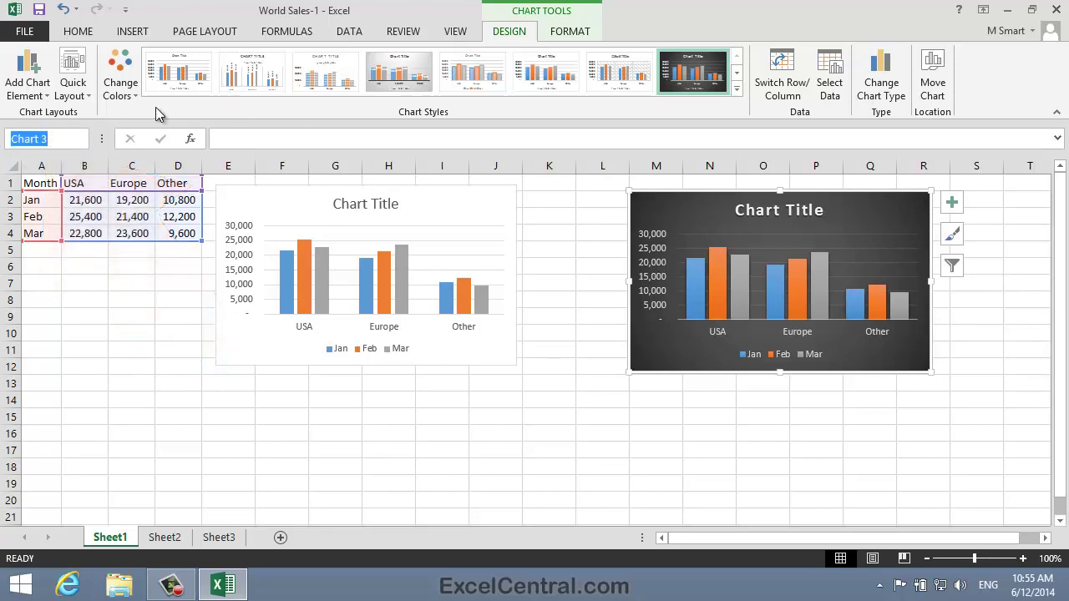
text(Black Chae)
key(BackSpace)
text(art)
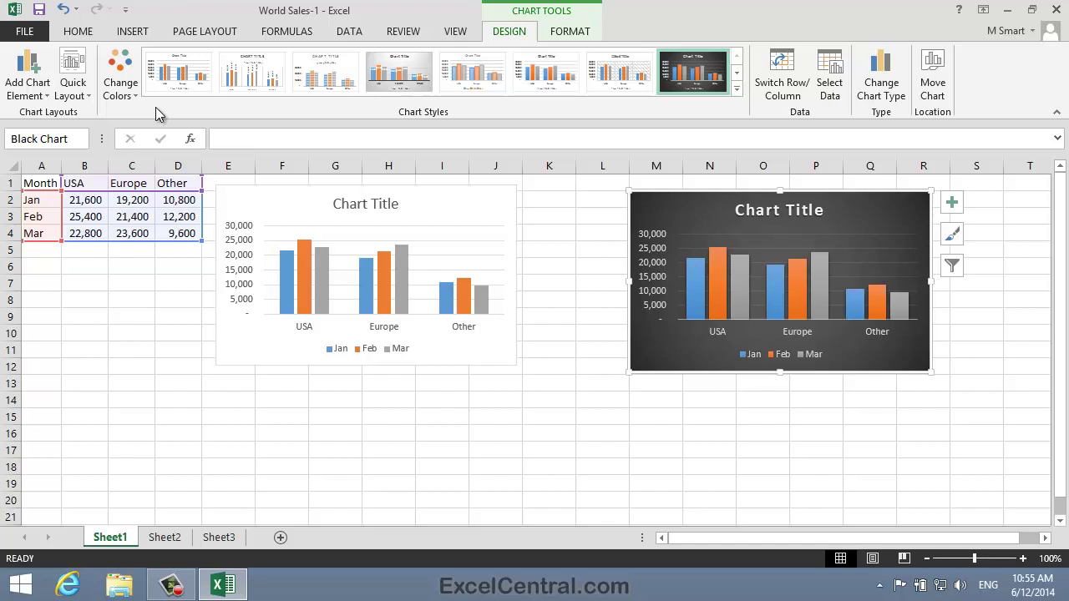
key(Return)
Name the original light chart 'White Chart' in the Name Box
click(498, 198)
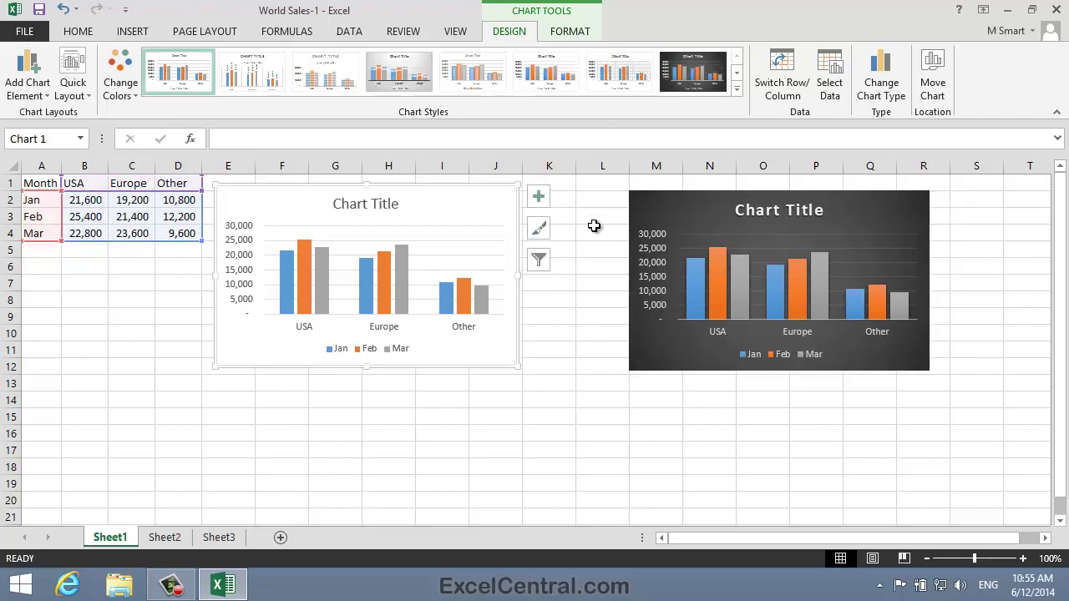
click(58, 139)
text(White Chart)
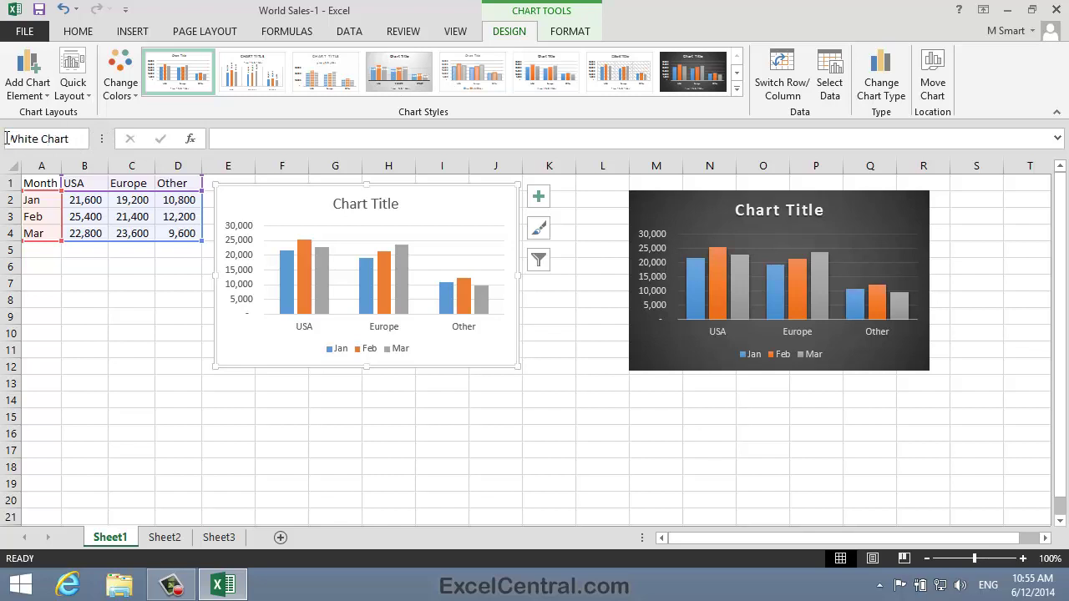
key(Return)
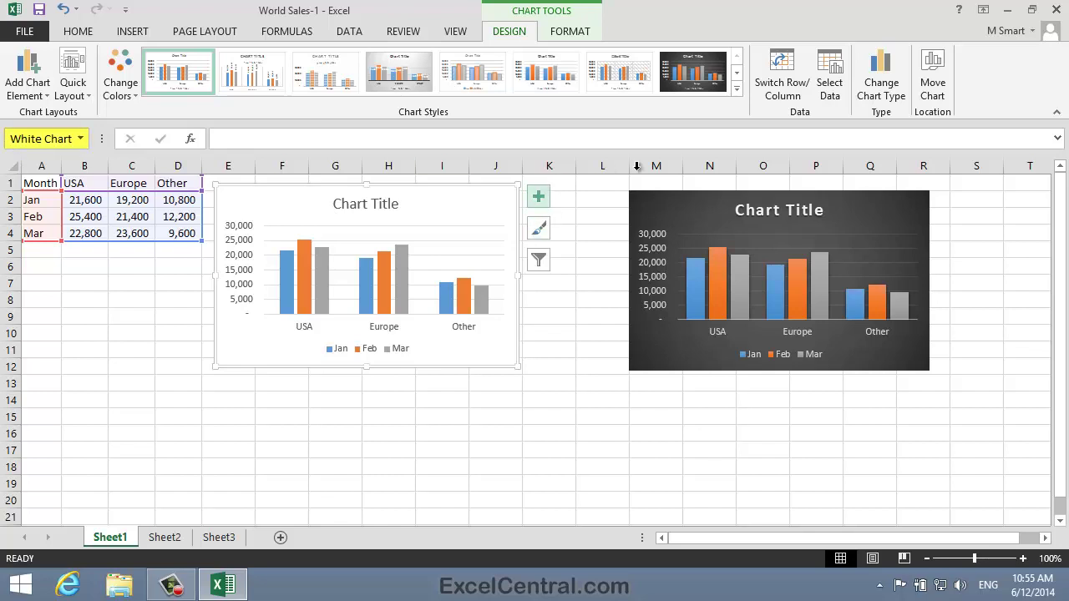
Click between the Black Chart and White Chart to verify each name
click(641, 196)
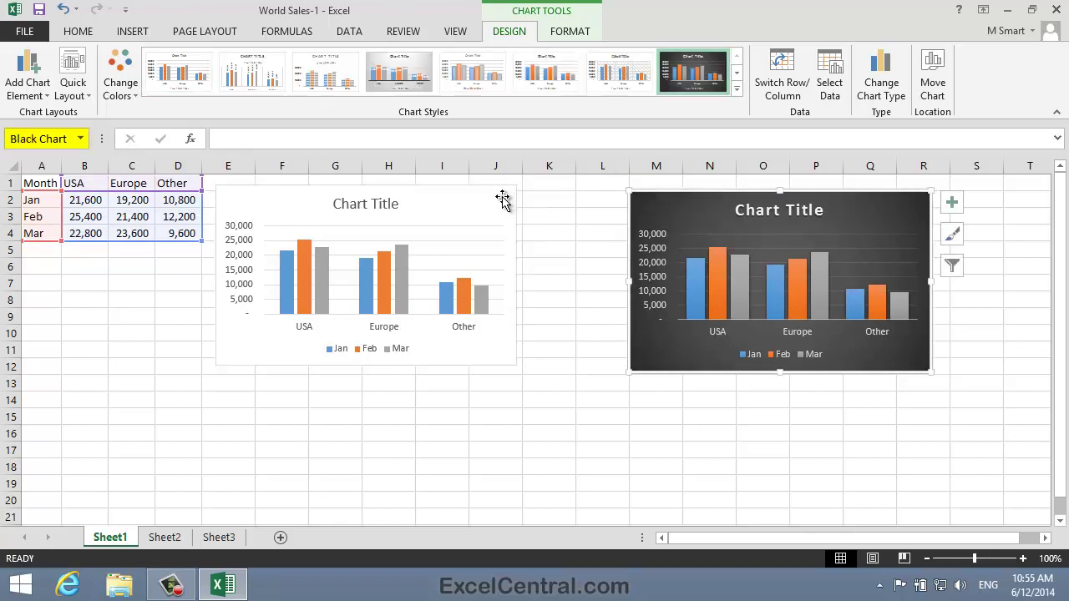
click(501, 198)
click(628, 205)
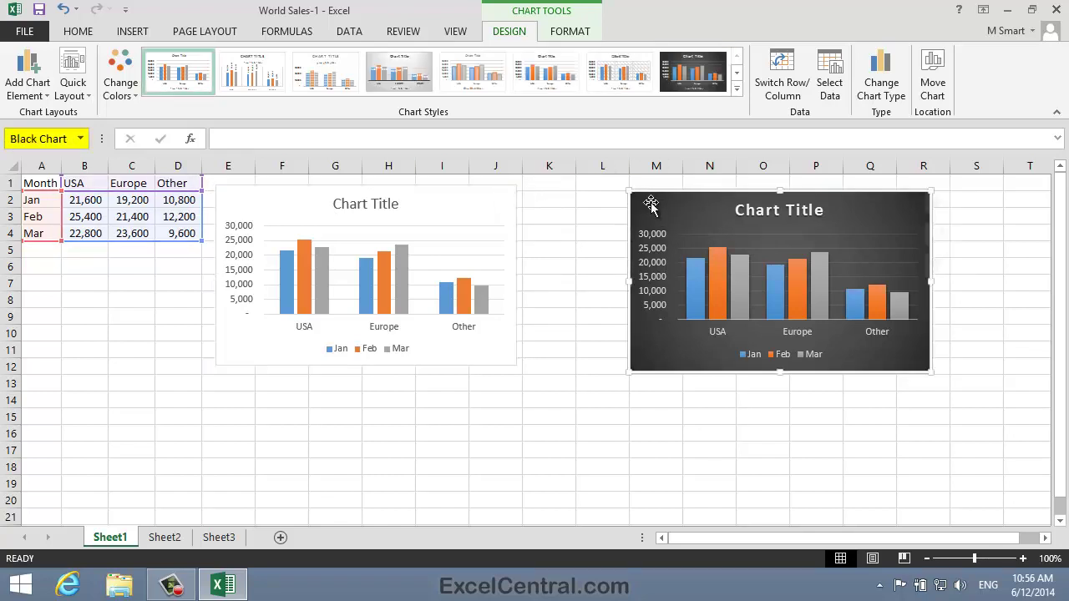
click(496, 200)
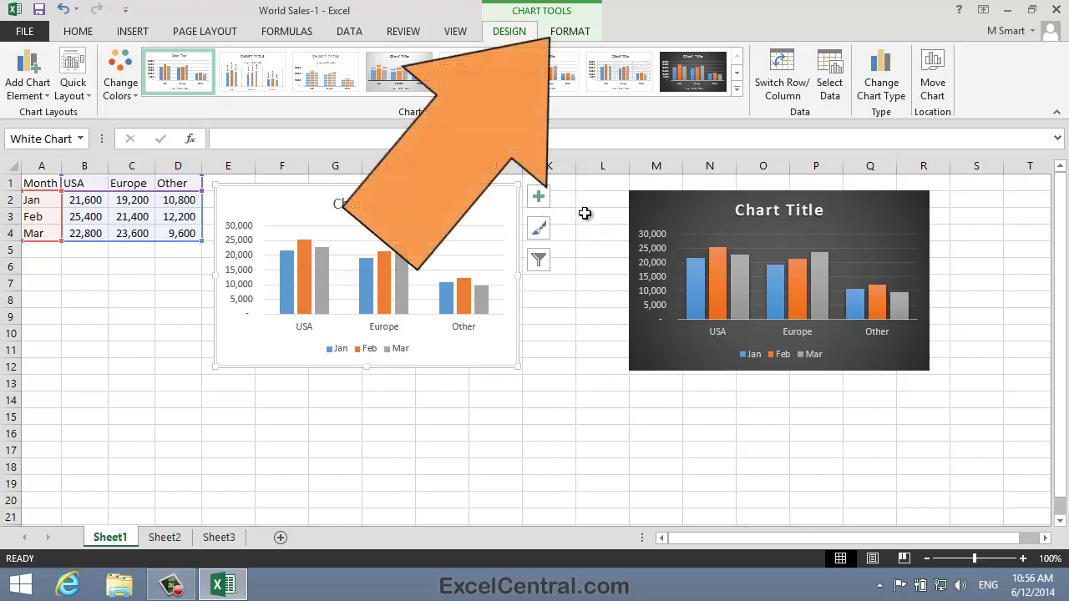
click(579, 37)
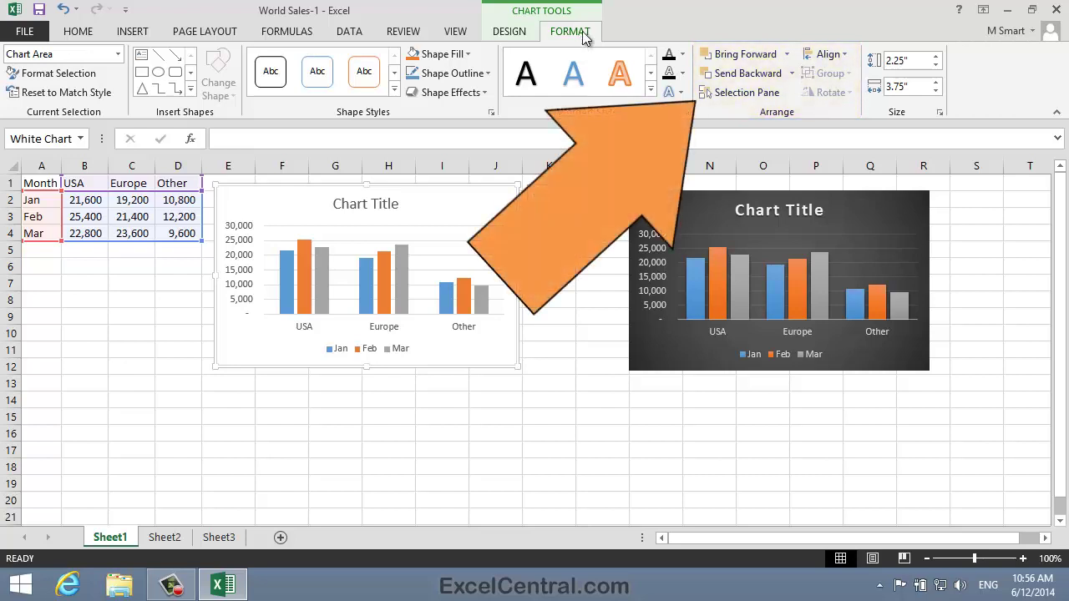
click(735, 94)
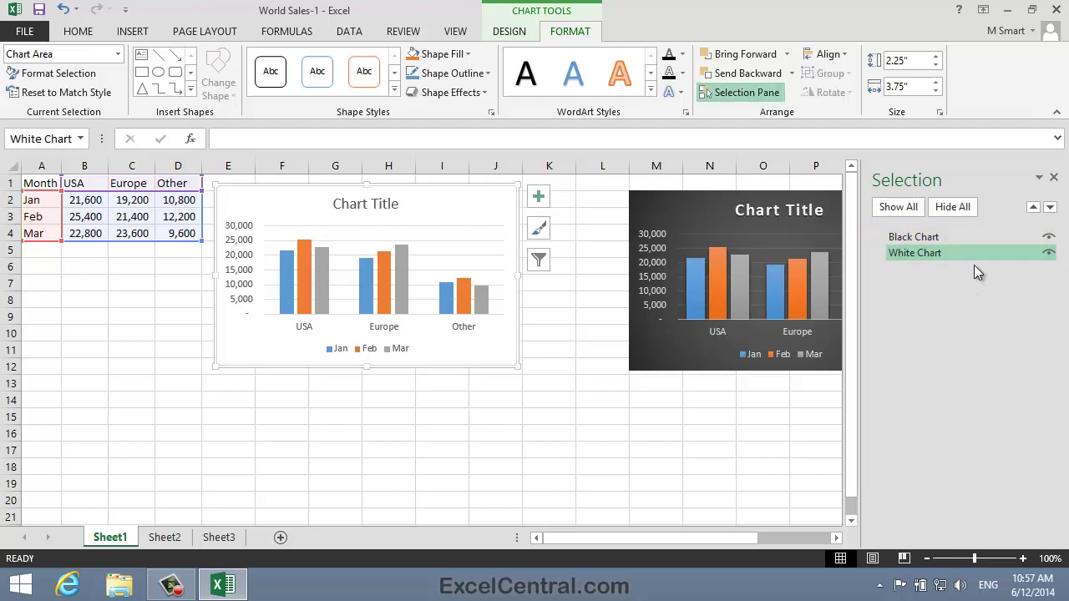
click(922, 238)
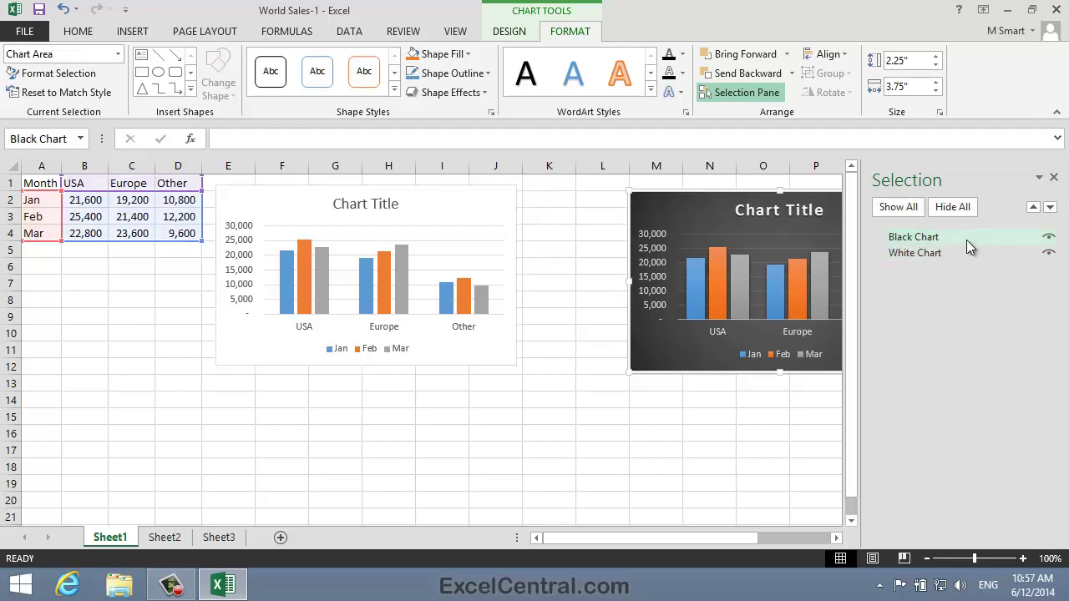
ctrl+click(941, 256)
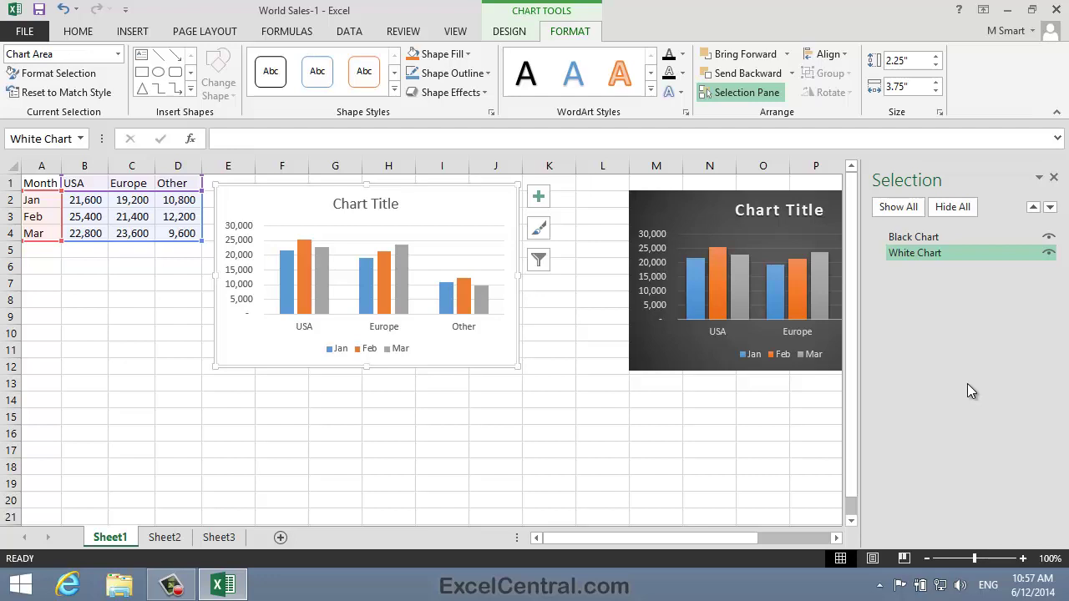
click(650, 355)
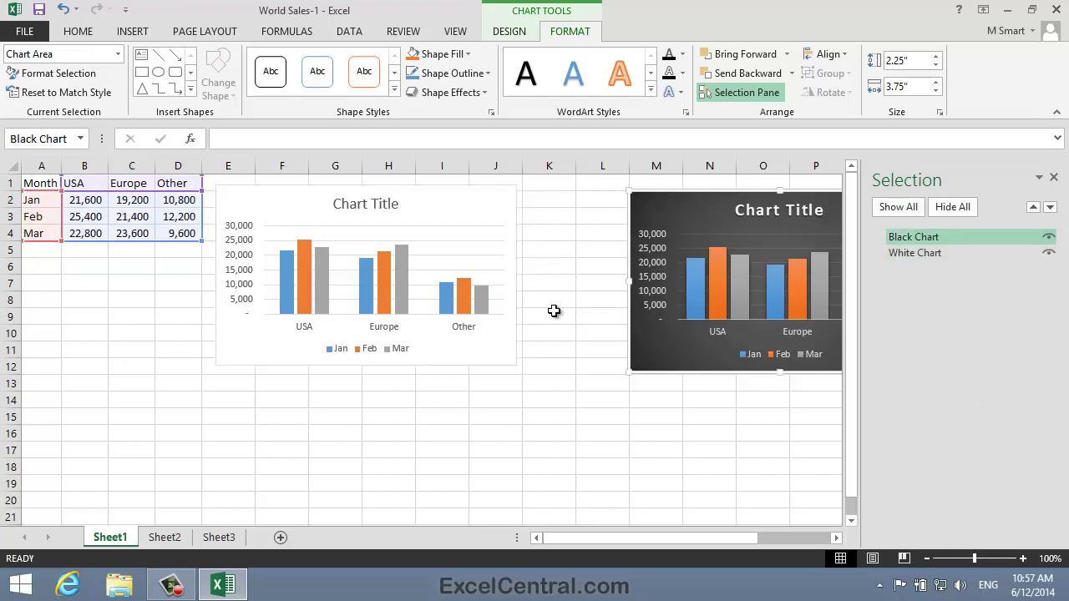
click(496, 350)
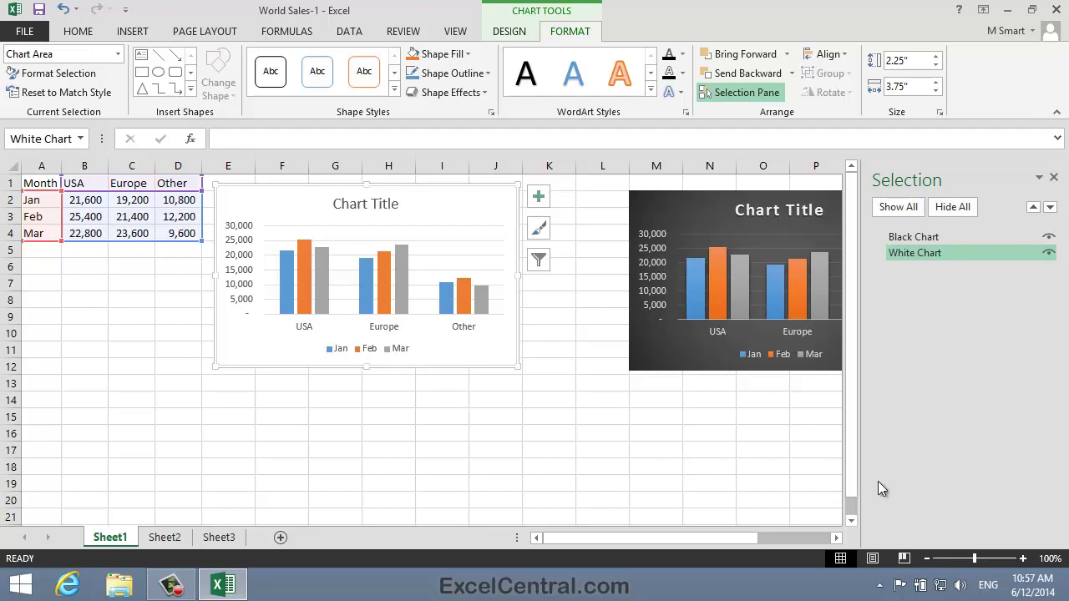
click(928, 238)
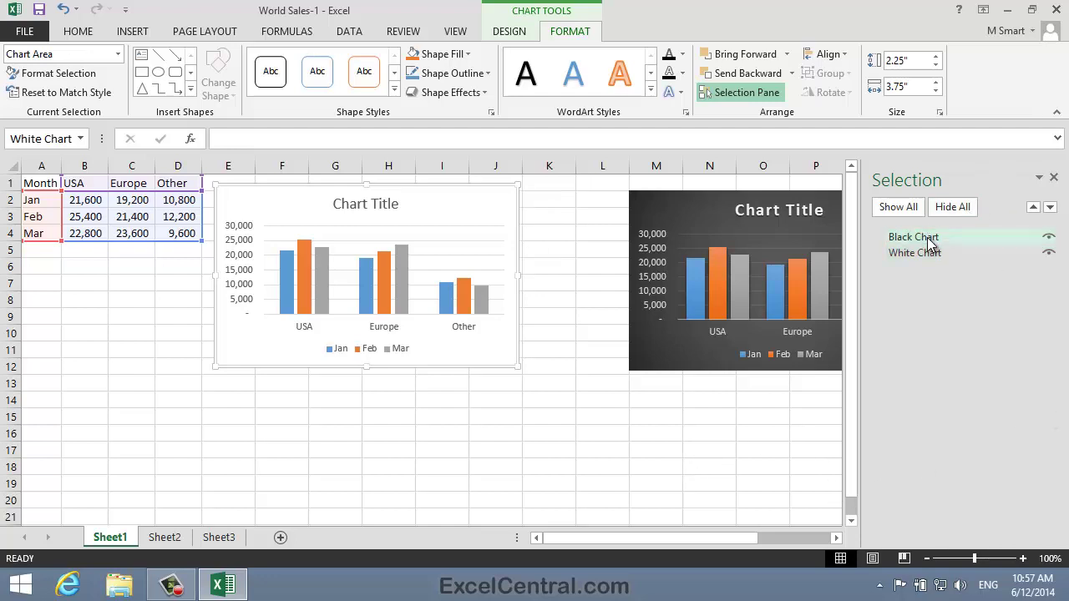
click(910, 253)
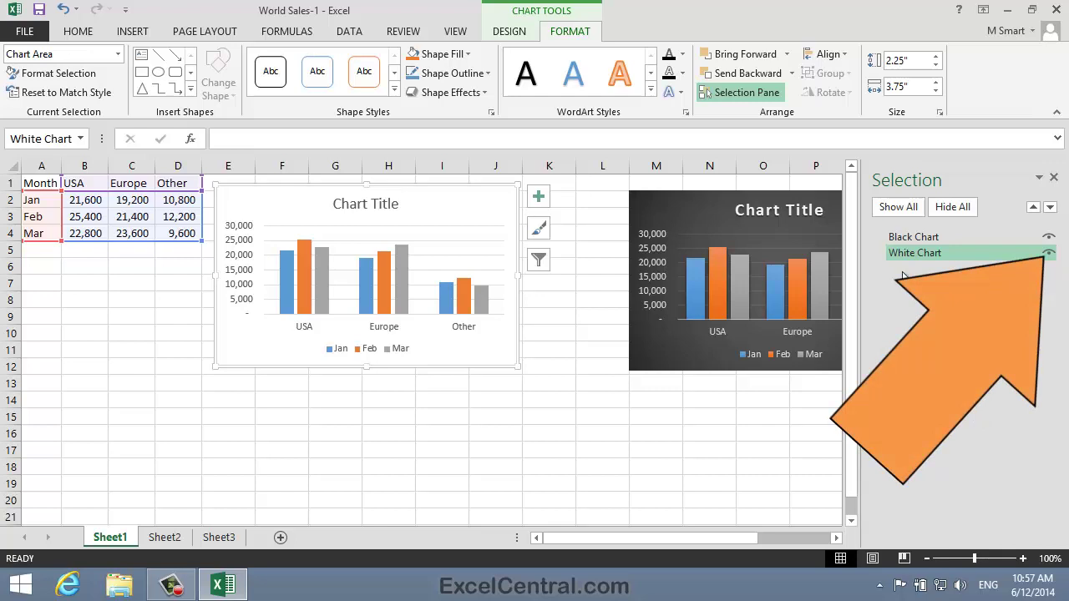
click(1049, 254)
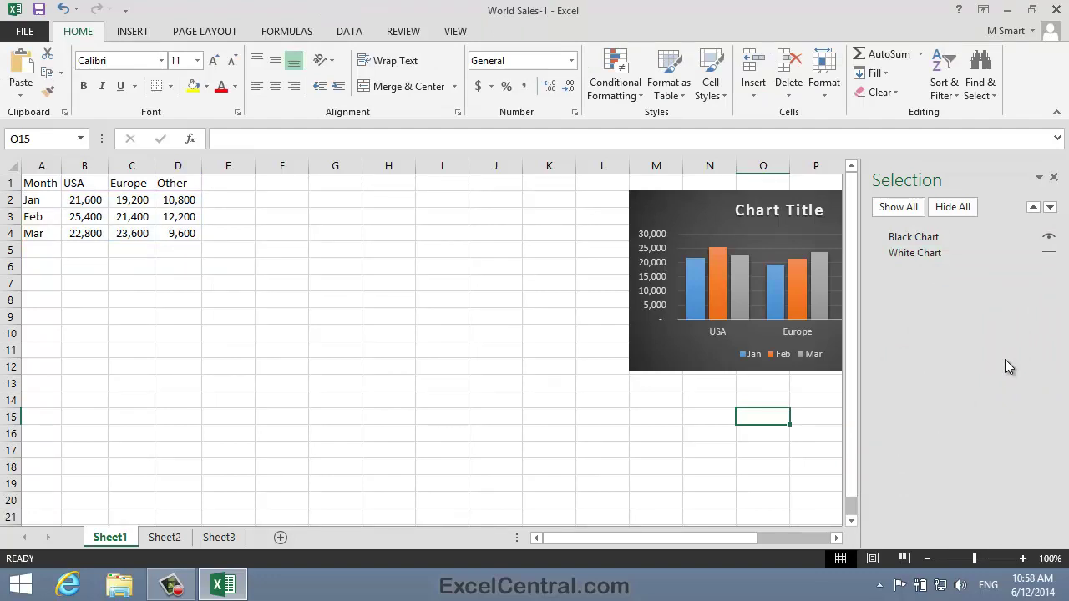
click(1049, 252)
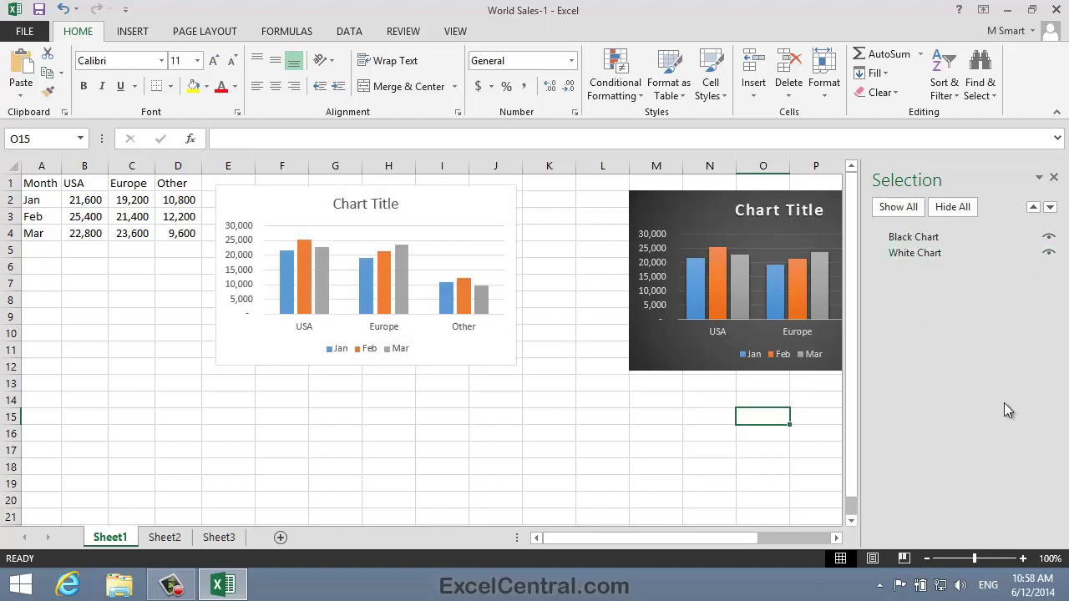
click(1049, 237)
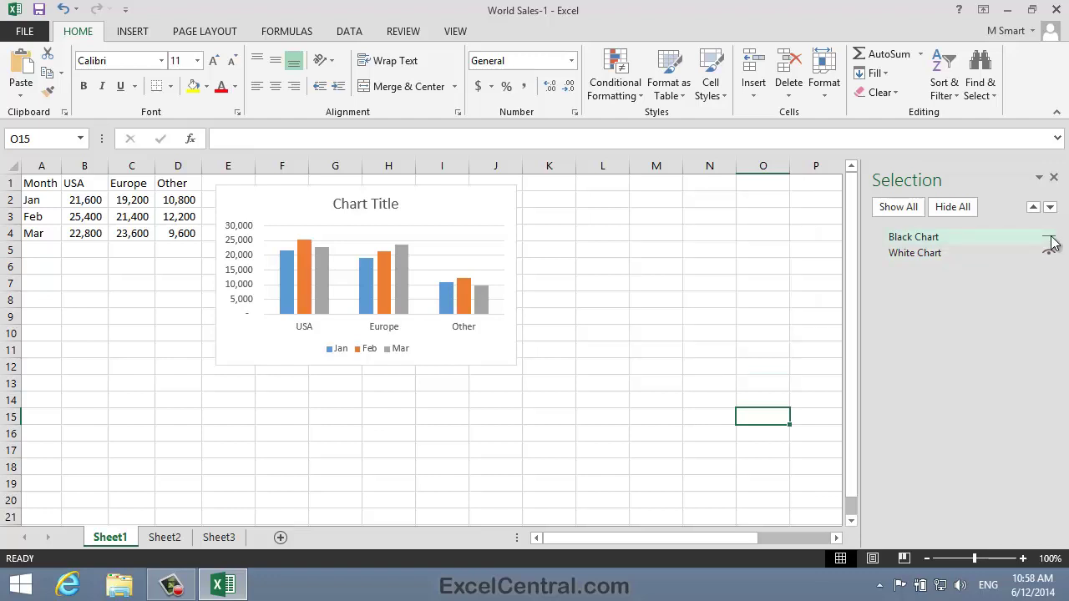
click(1049, 238)
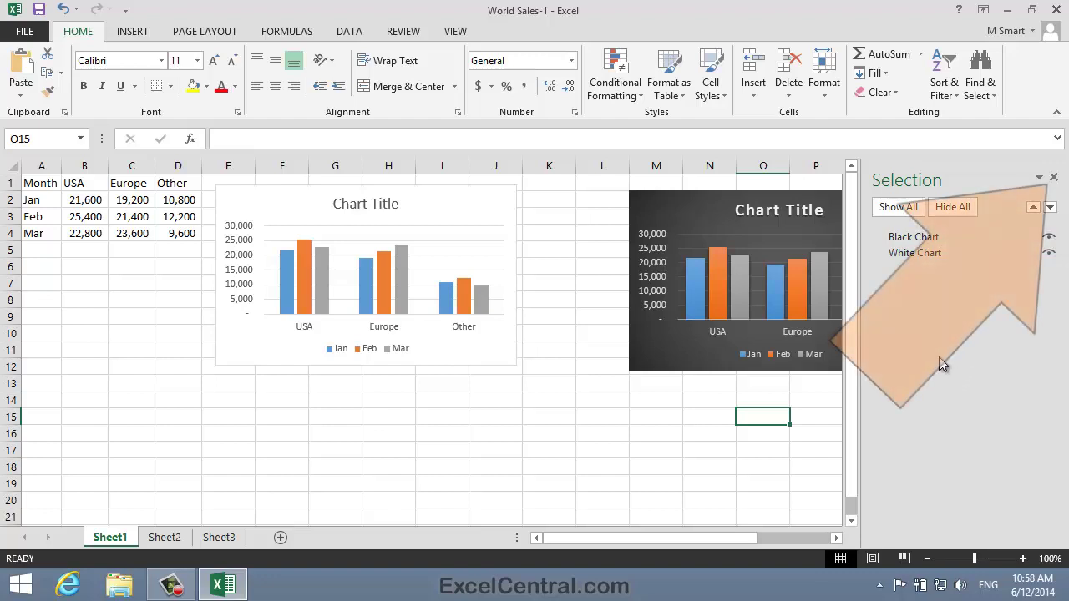
Close the Selection Pane and delete the dark Black Chart from Sheet1
click(1053, 177)
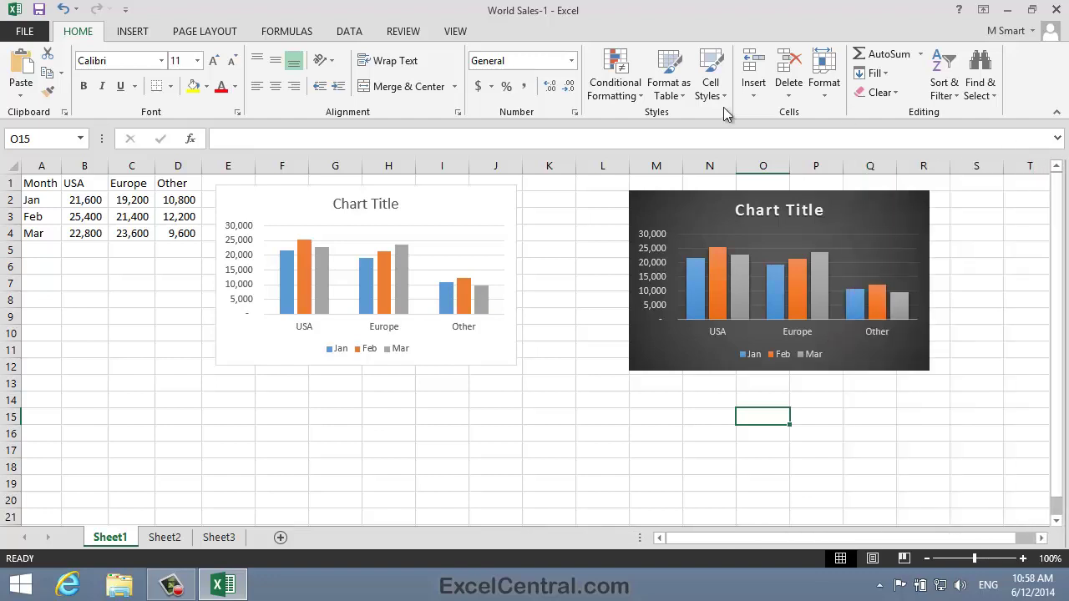
key(Right)
key(Right)
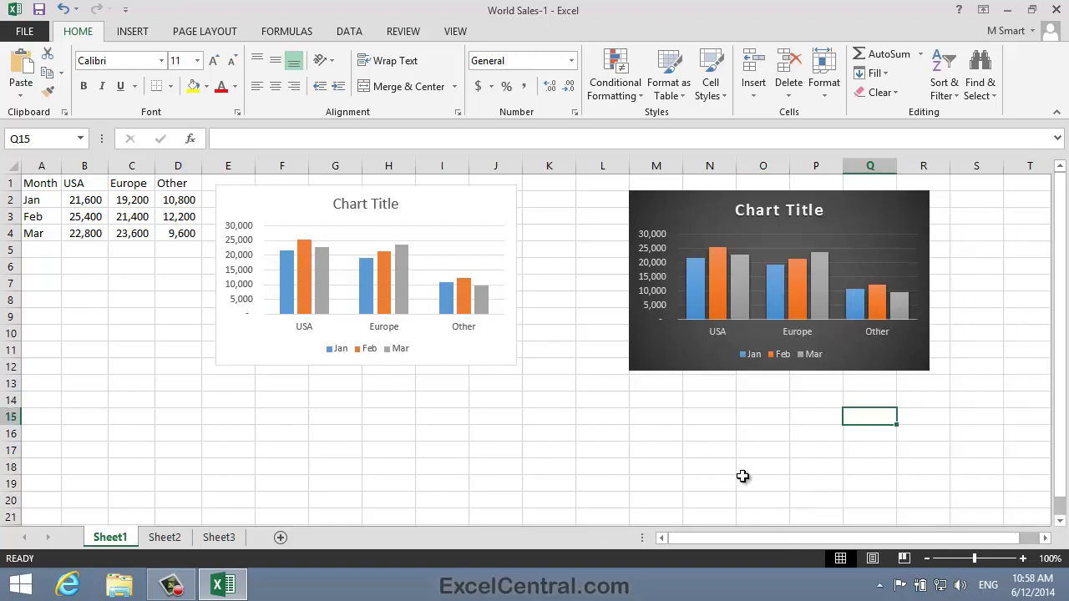
click(915, 202)
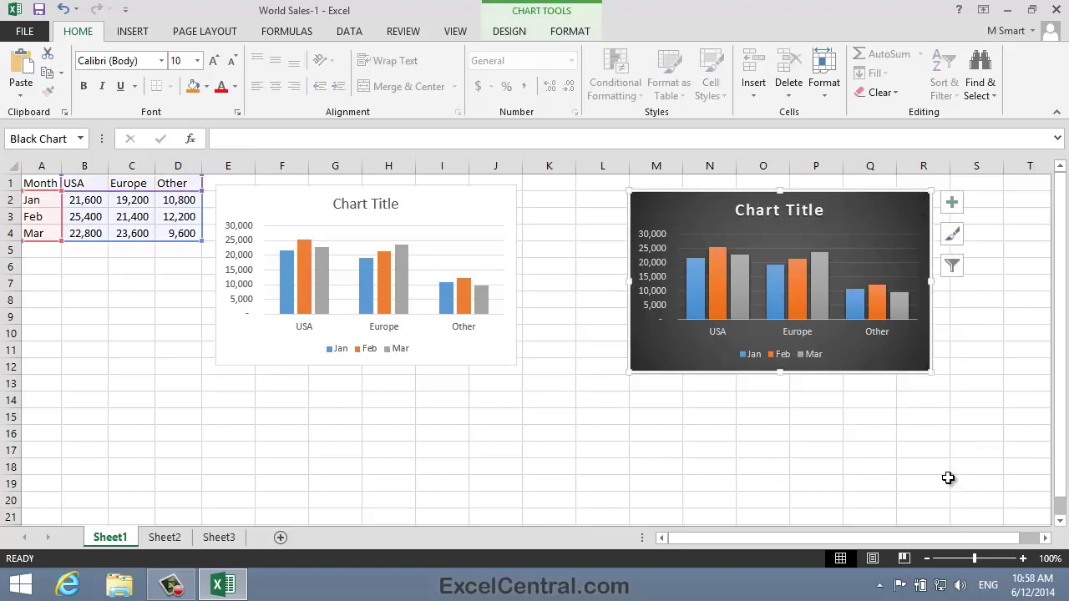
key(Delete)
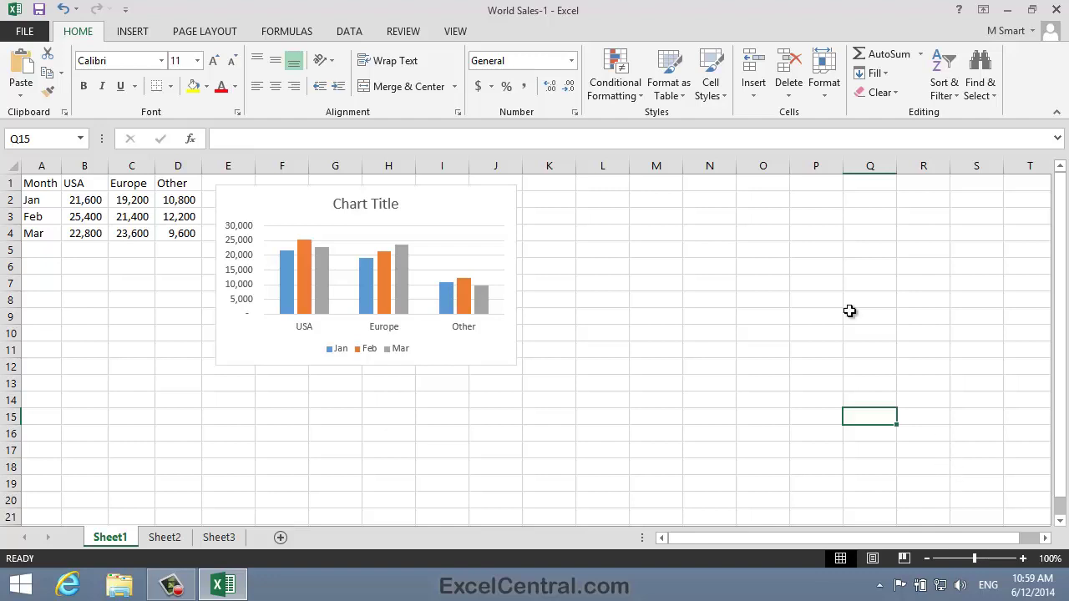
Move the White Chart onto a new chart sheet named 'Sales Summary Chart'
right_click(495, 191)
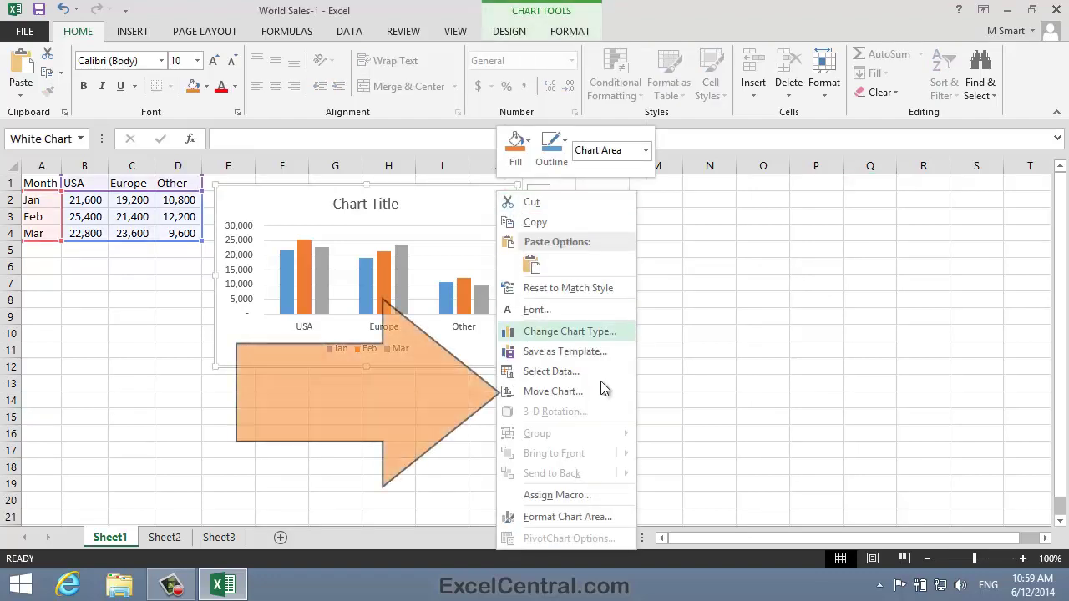
click(571, 391)
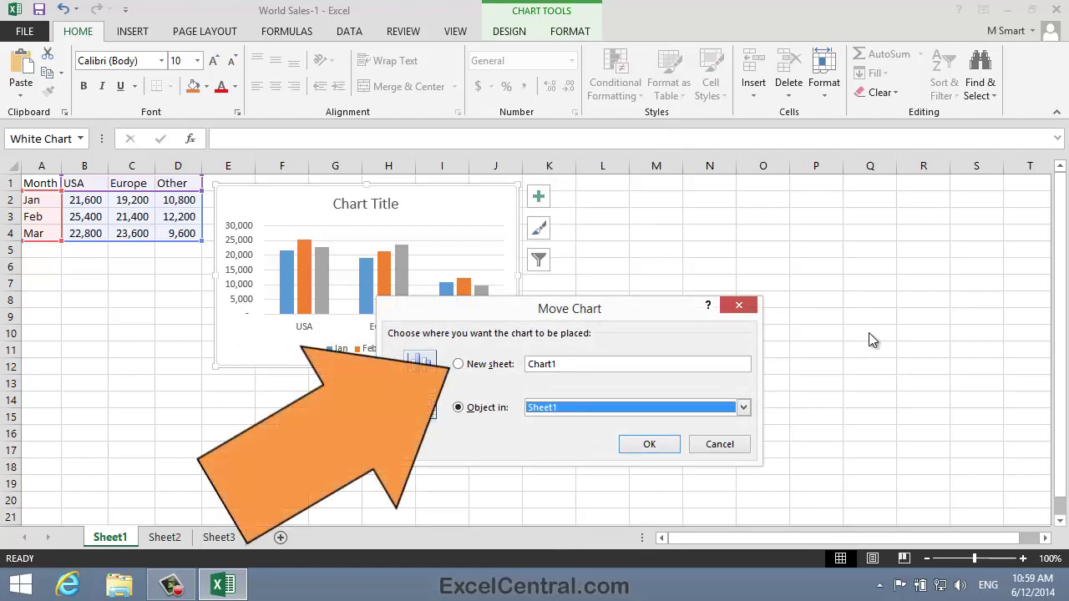
click(459, 365)
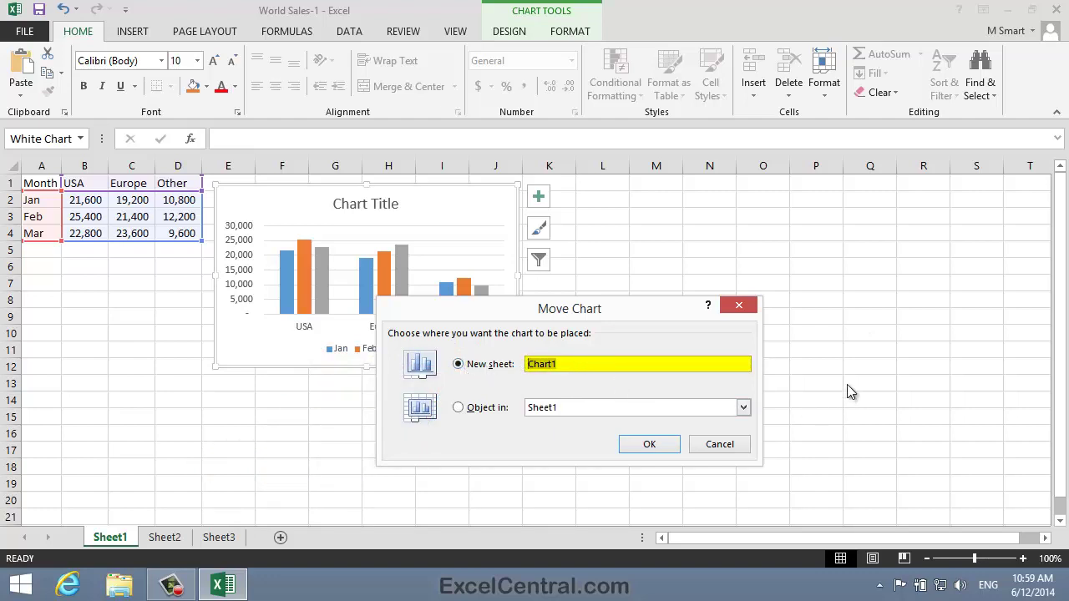
key(BackSpace)
text(Sales Summary Chart)
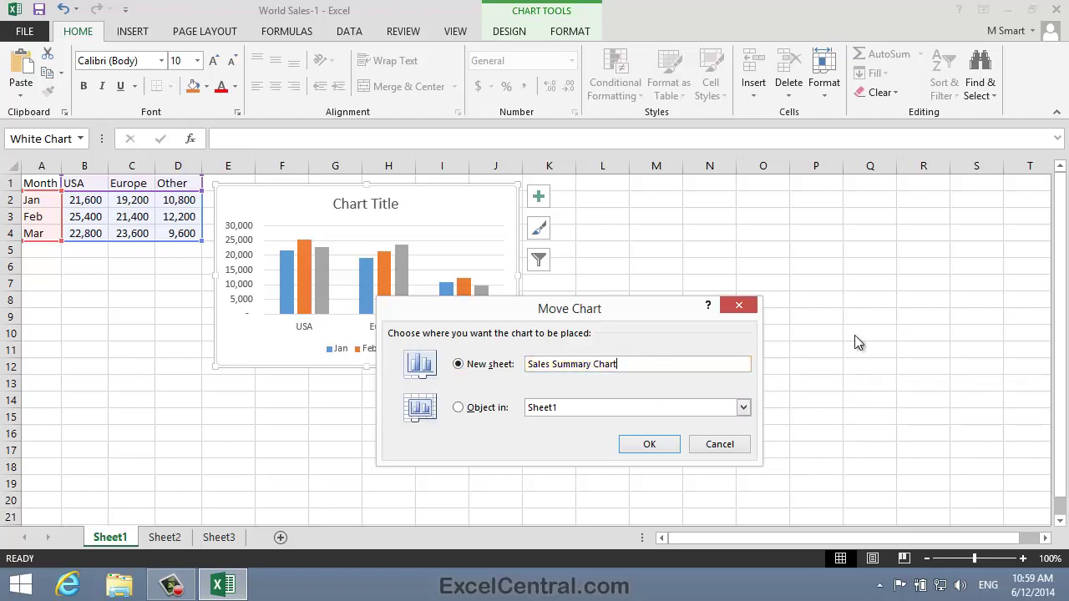
click(663, 445)
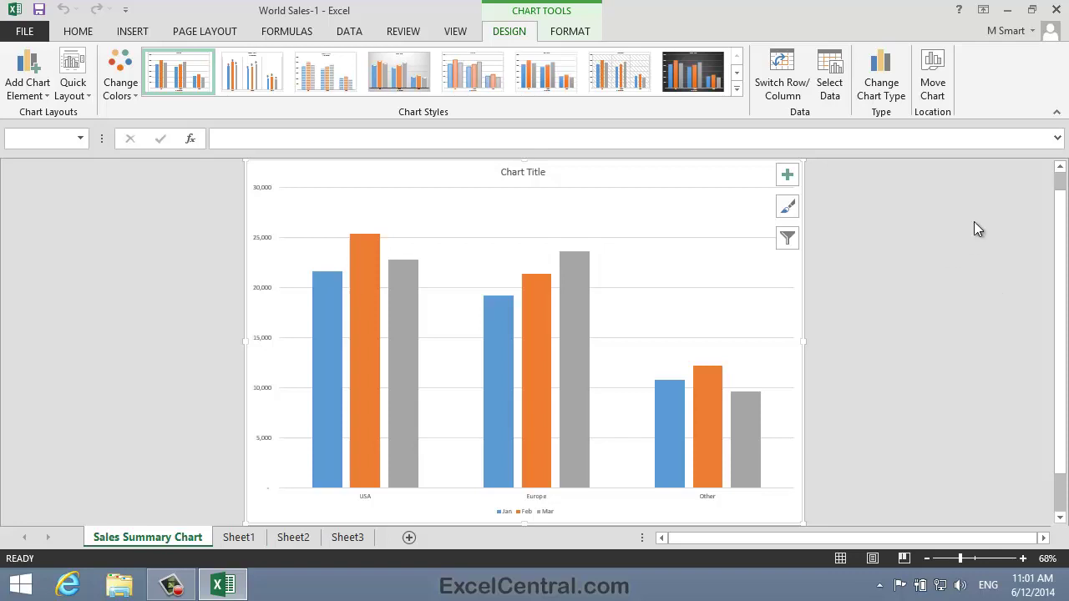
Move the chart back as an embedded object in Sheet1
right_click(653, 172)
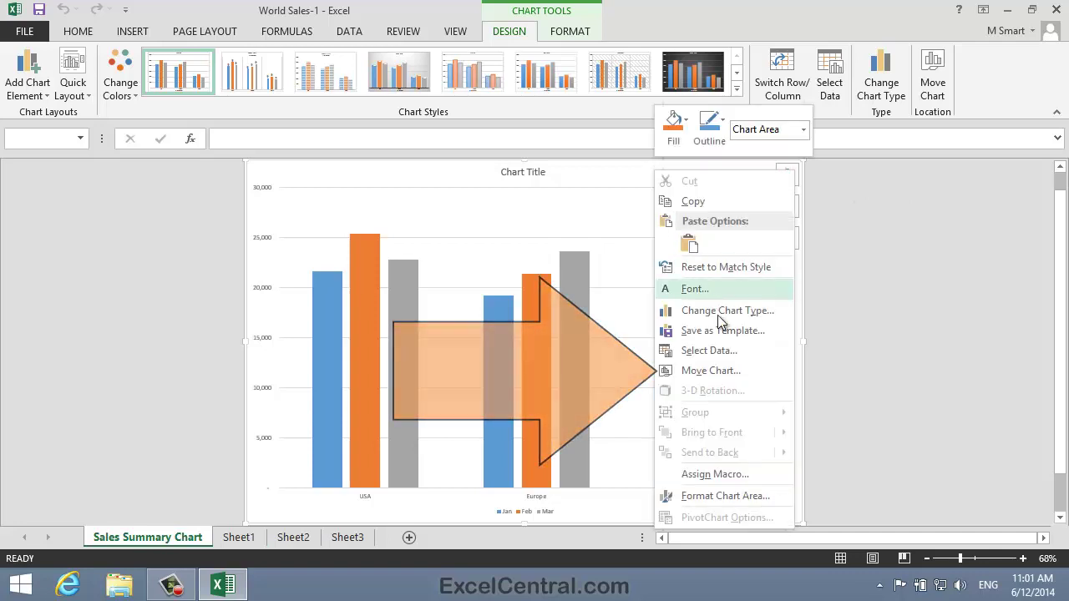
click(725, 372)
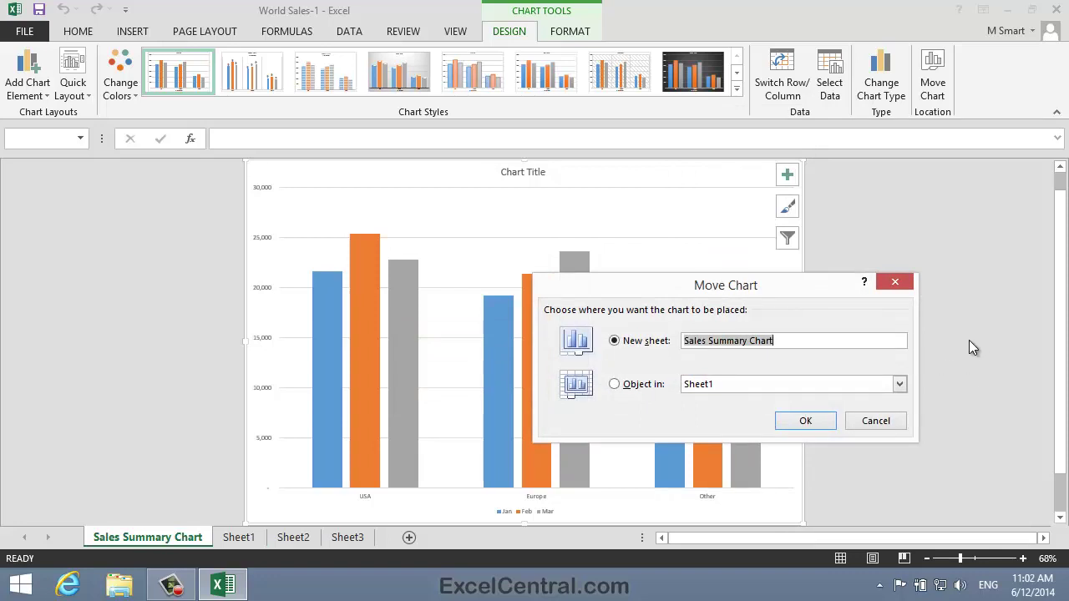
click(615, 384)
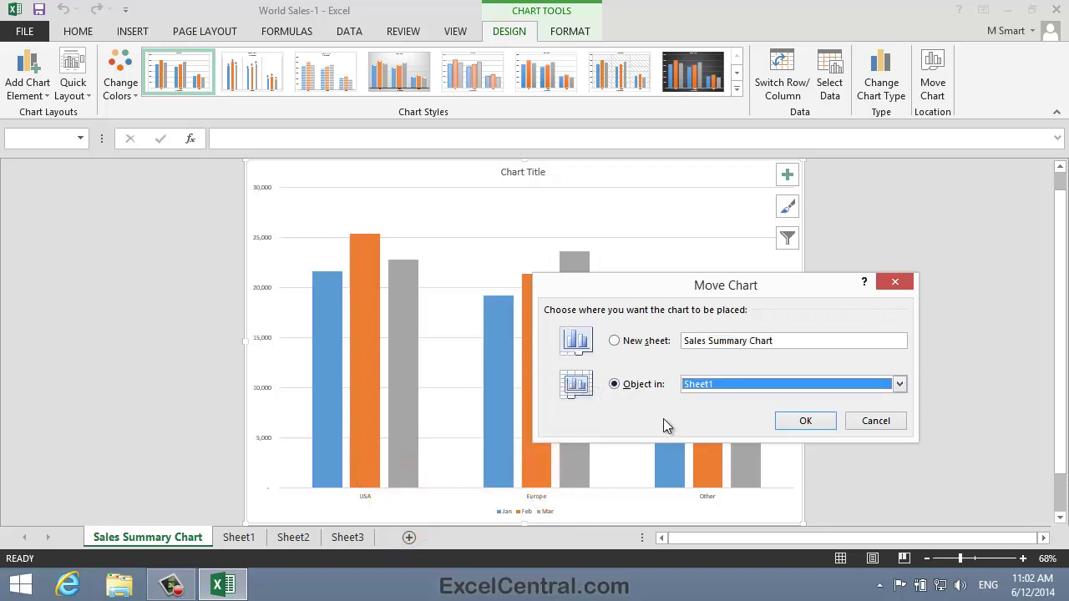
click(805, 421)
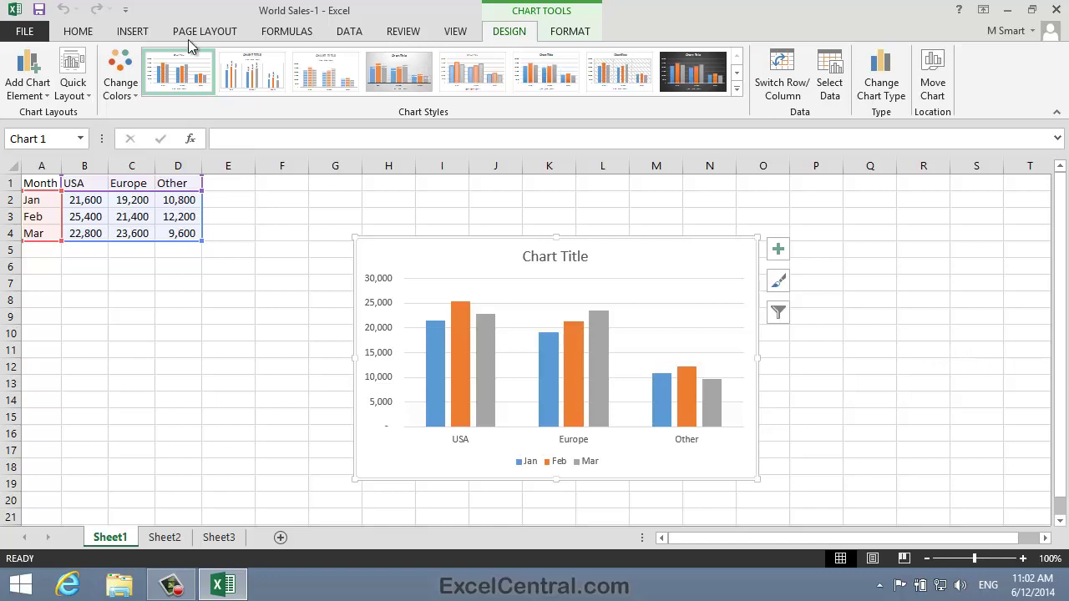
Save a copy named World Sales-2 in the Excel 2013 Essential Skills folder
click(36, 34)
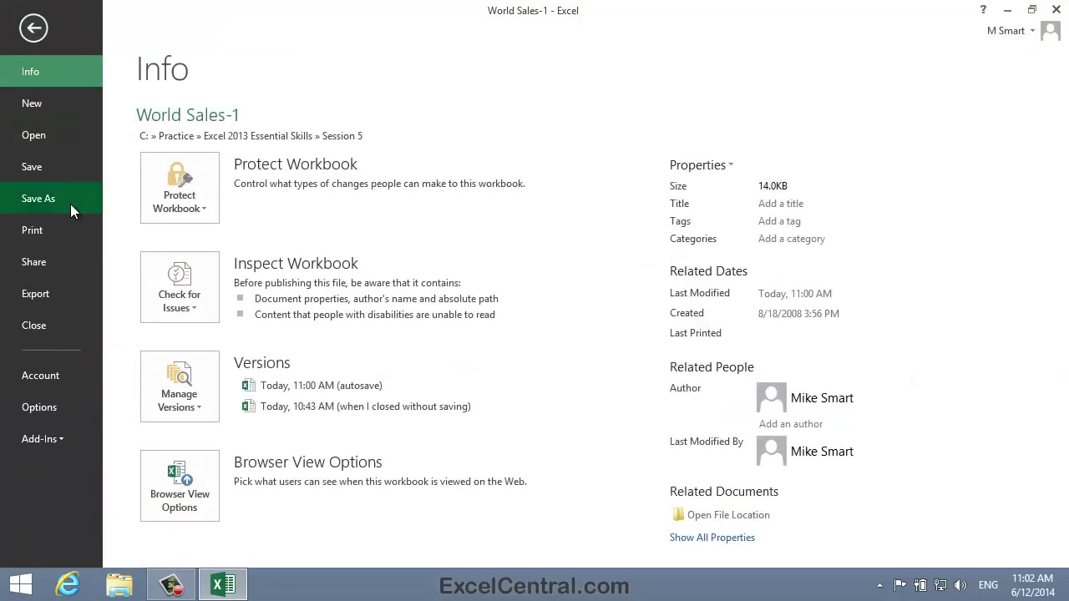
click(69, 207)
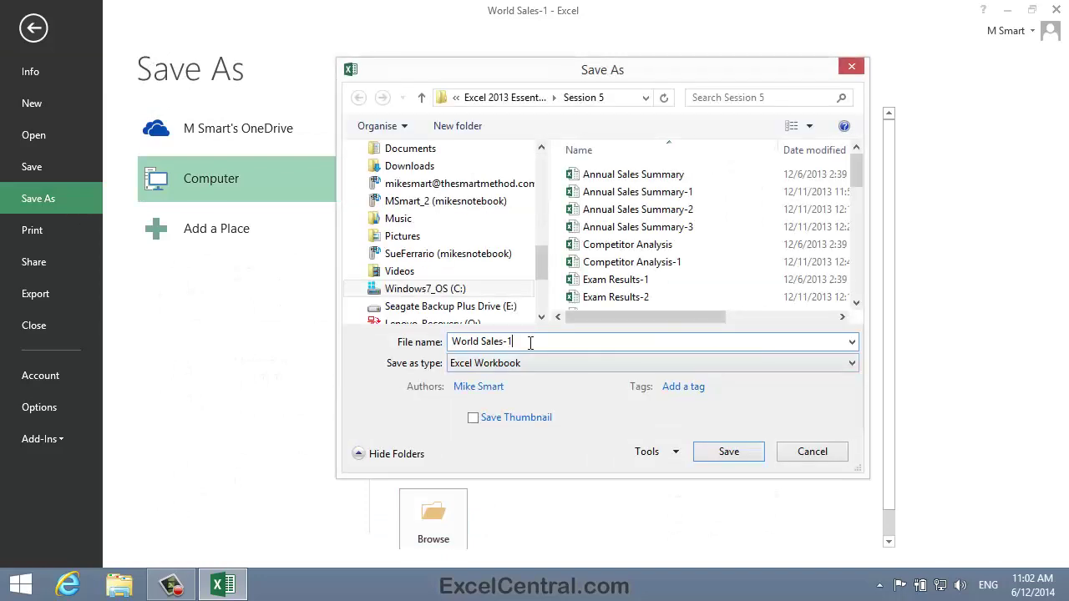
key(BackSpace)
text(2)
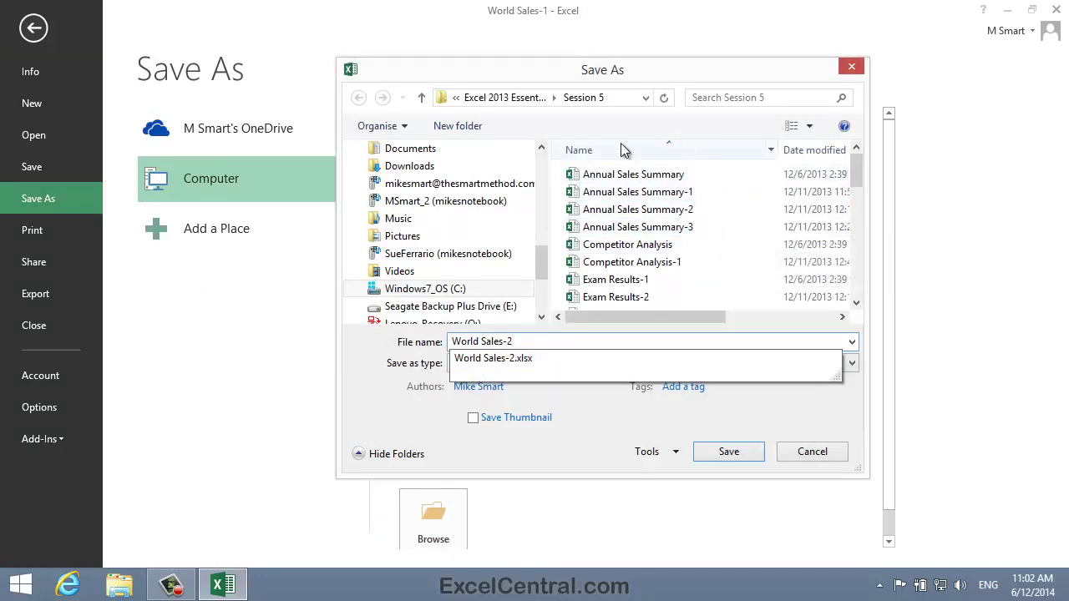
click(495, 97)
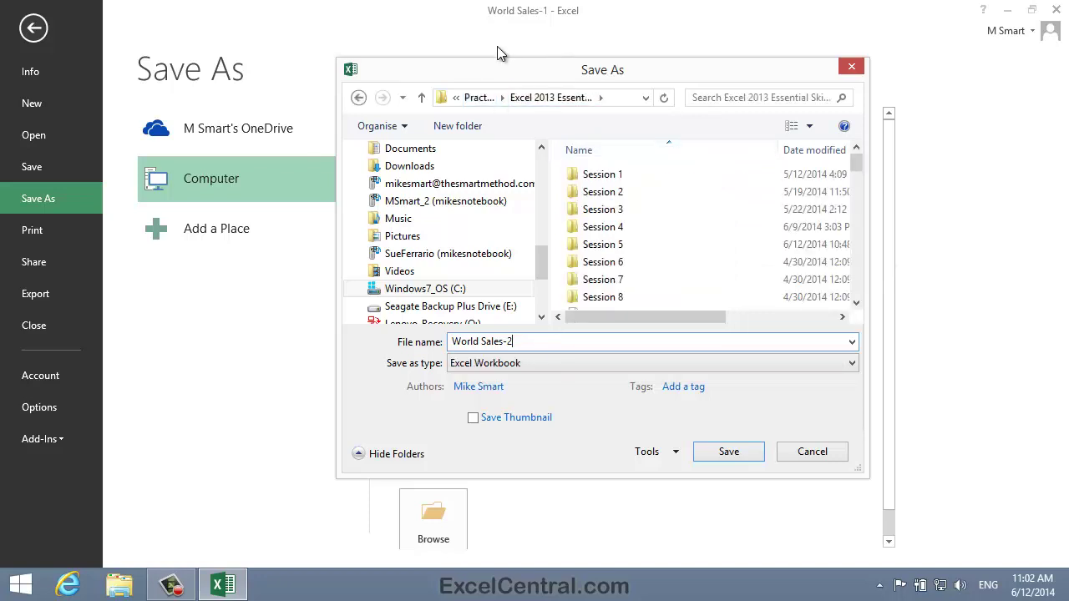
click(729, 452)
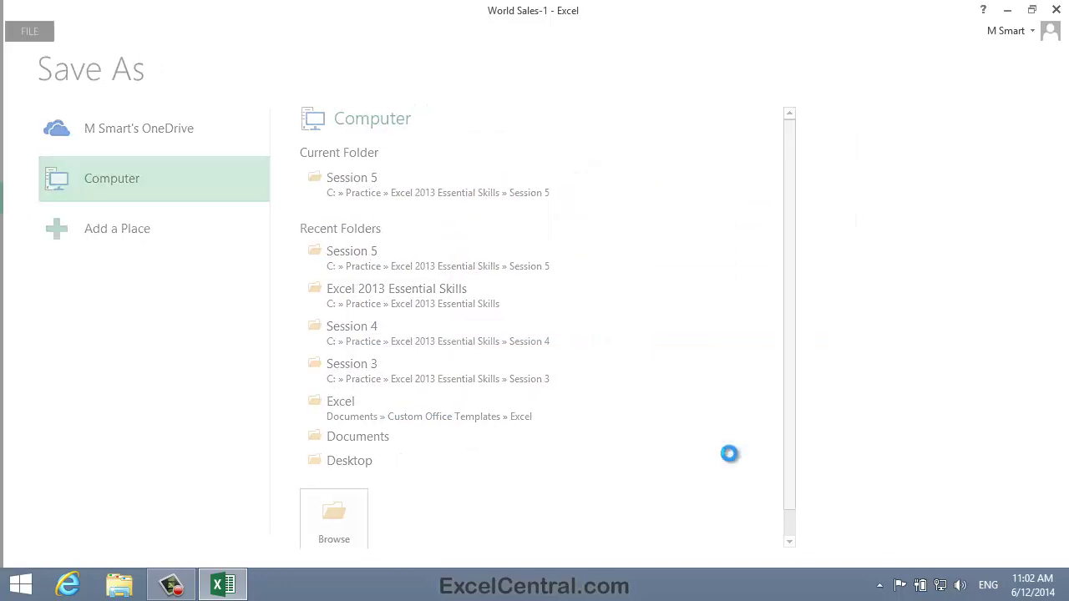